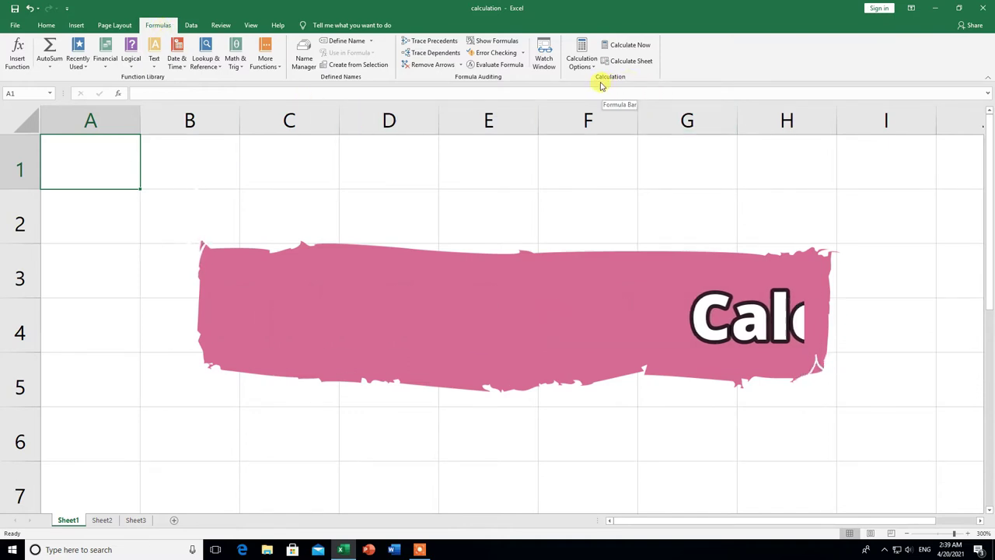
Step: Enter 10 in each of cells B2 through B6 on Sheet1
{"action": "left_click", "coordinate": [187, 215]}
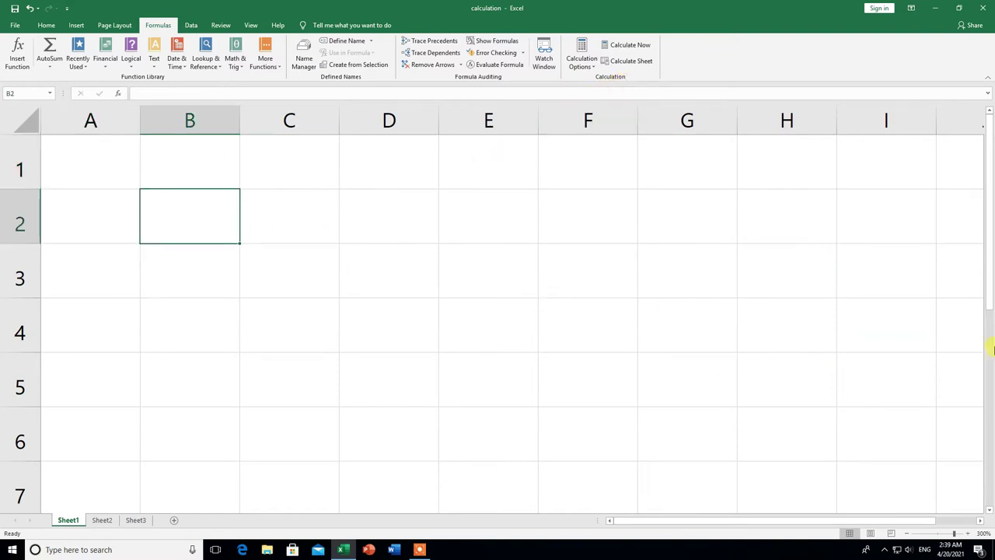
{"action": "type", "text": "10"}
{"action": "key", "text": "Return"}
{"action": "type", "text": "10"}
{"action": "key", "text": "Return"}
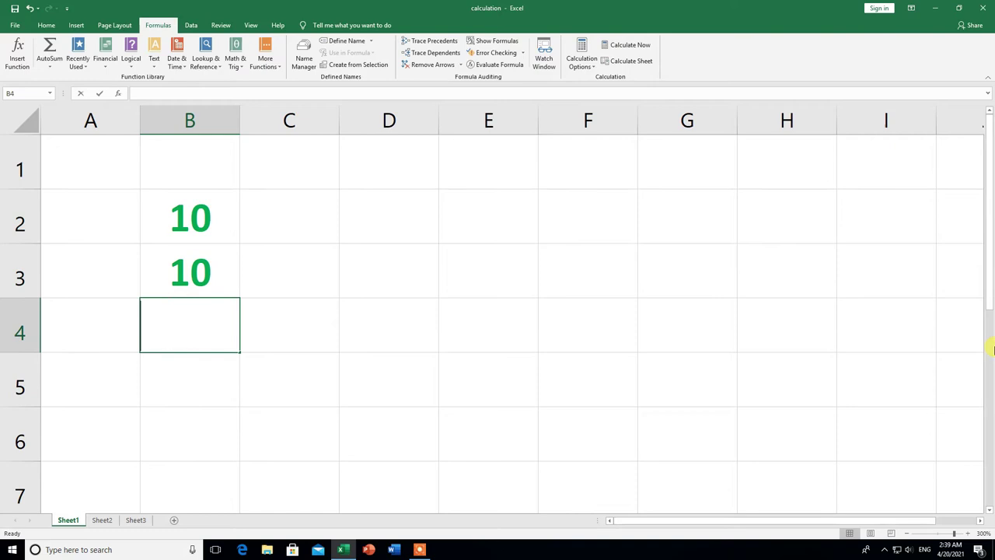
{"action": "type", "text": "10"}
{"action": "key", "text": "Return"}
{"action": "type", "text": "10"}
{"action": "key", "text": "Return"}
{"action": "type", "text": "10"}
{"action": "key", "text": "Return"}
{"action": "scroll", "coordinate": [214, 233], "scroll_direction": "up", "scroll_amount": 1}
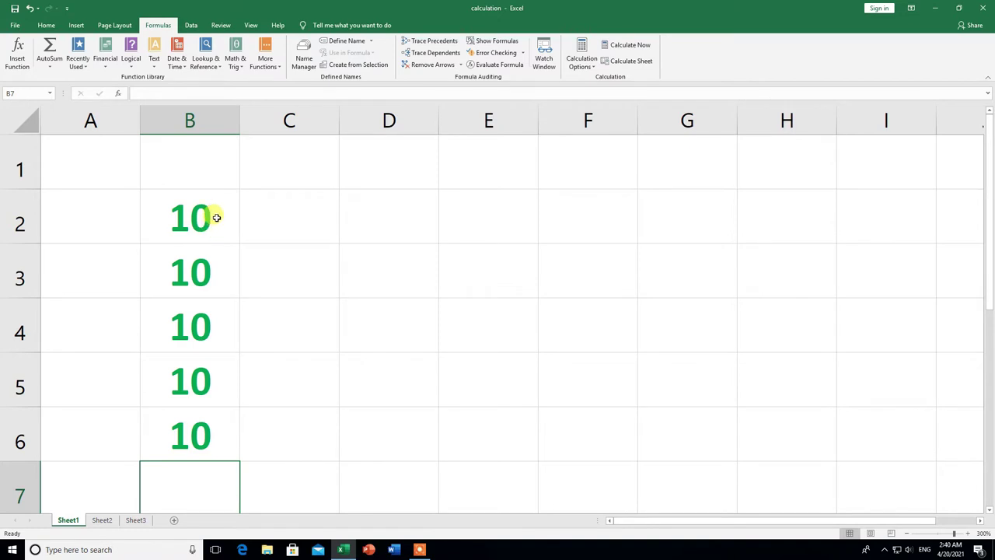
Step: Enter =SUM(B2:B6) in D4 using autocomplete and a range drag, giving 50
{"action": "left_click", "coordinate": [384, 321]}
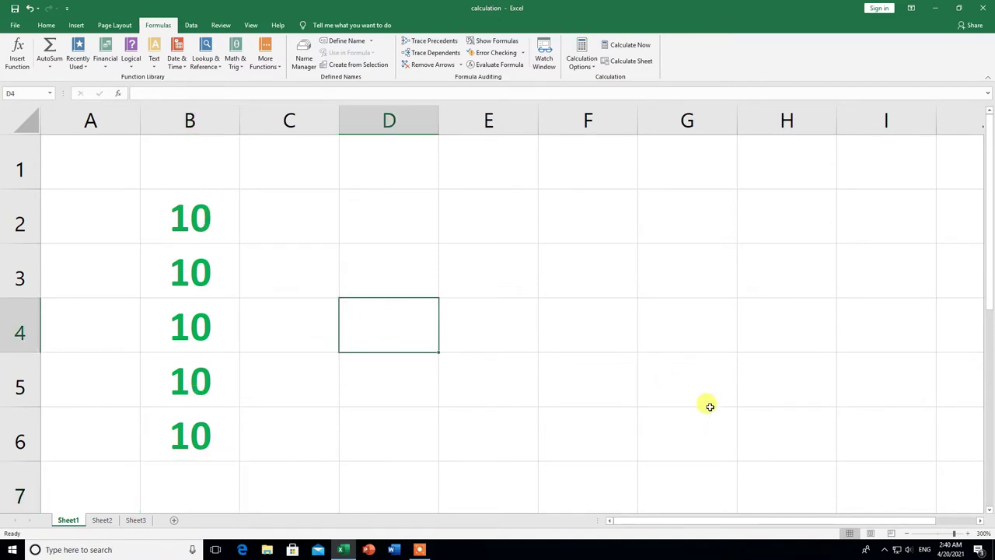
{"action": "type", "text": "=sum"}
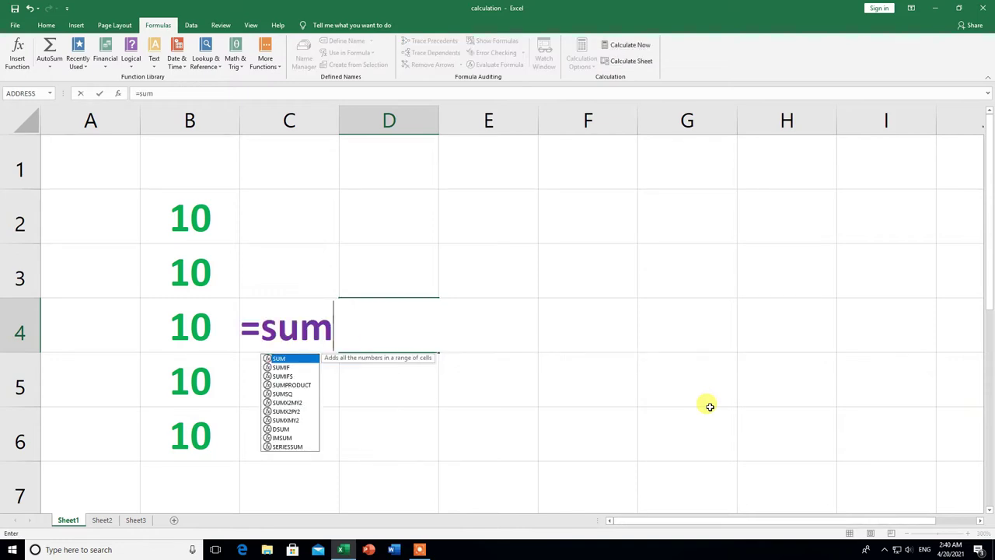
{"action": "double_click", "coordinate": [301, 359]}
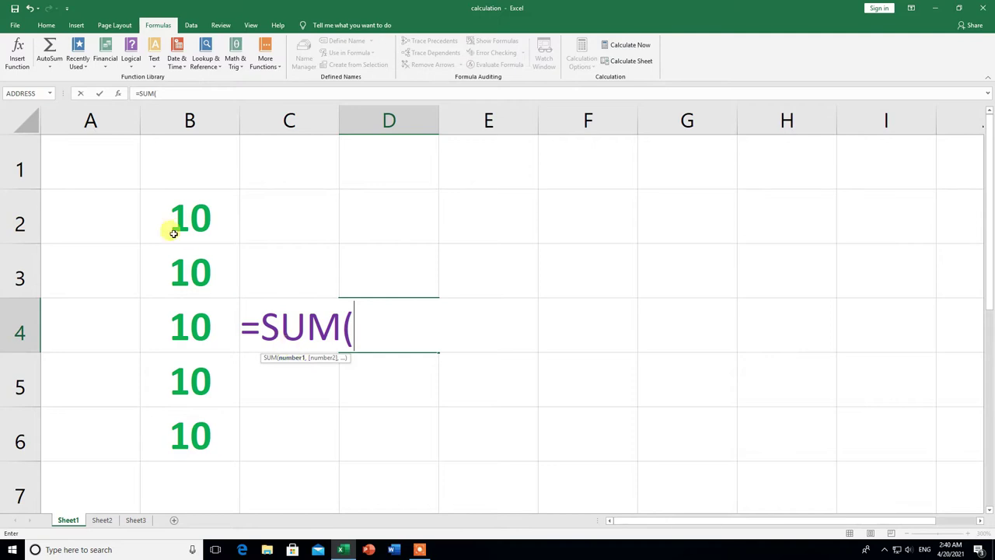
{"action": "left_click_drag", "start_coordinate": [177, 202], "coordinate": [179, 413]}
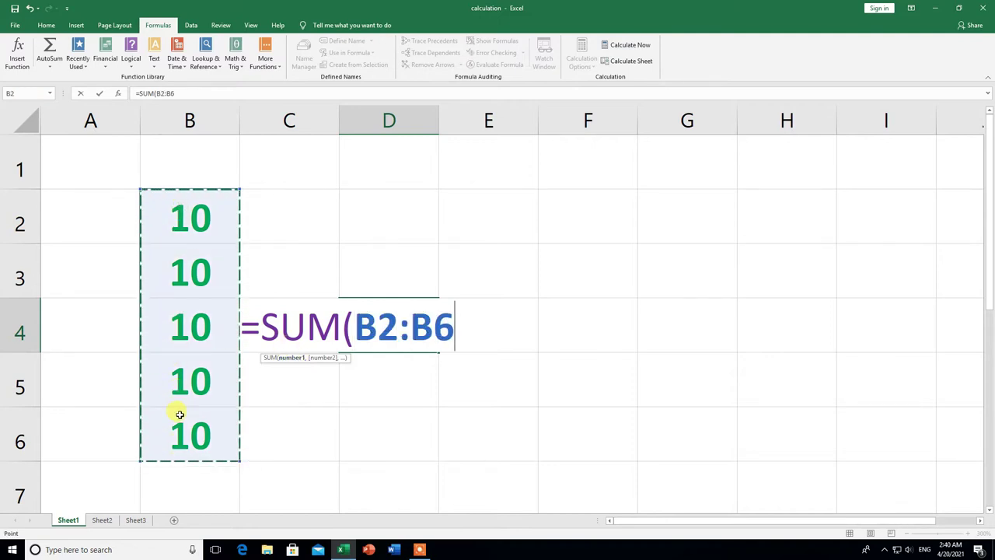
{"action": "type", "text": ")"}
{"action": "key", "text": "Return"}
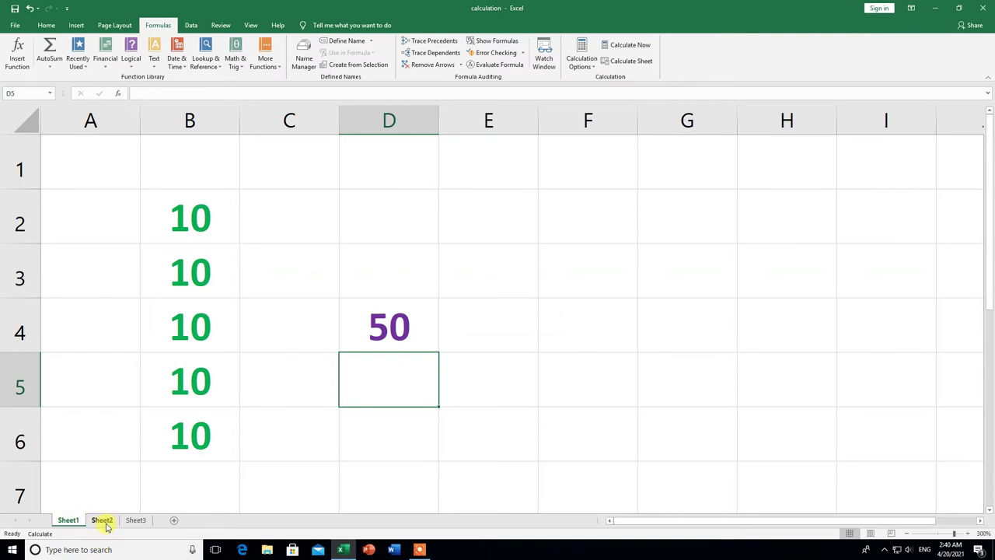
Step: On Sheet2, fill B2 through B6 with 10
{"action": "left_click", "coordinate": [106, 522]}
{"action": "left_click", "coordinate": [189, 208]}
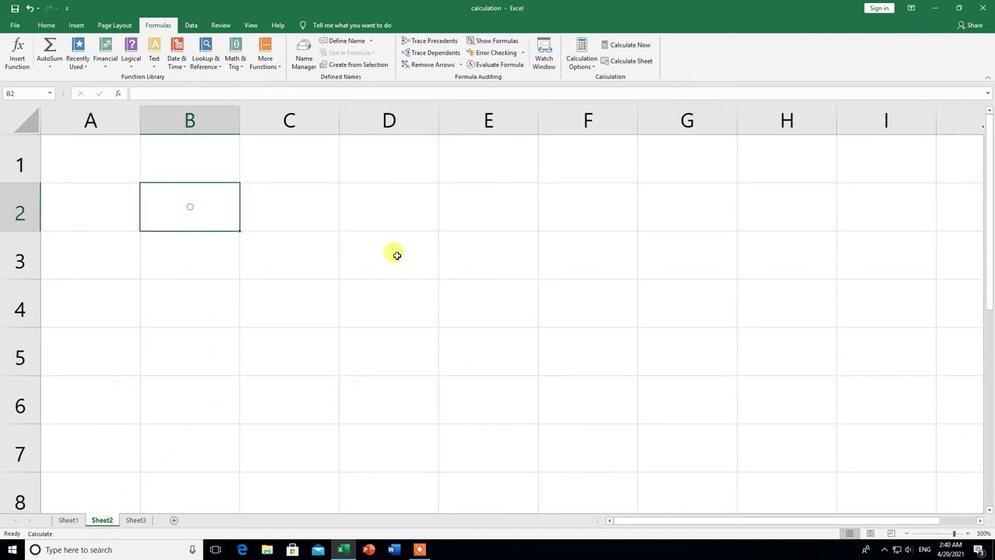
{"action": "type", "text": "10"}
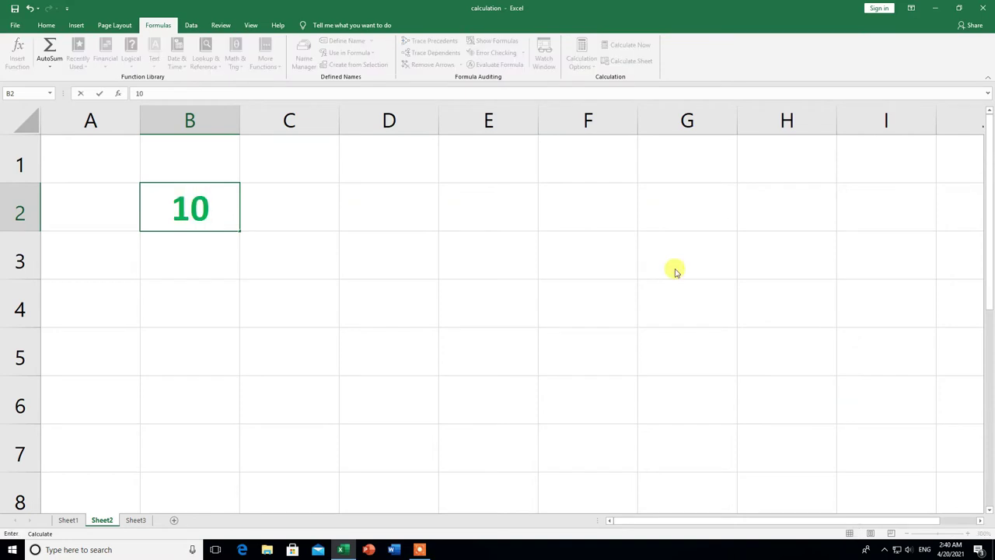
{"action": "key", "text": "Return"}
{"action": "type", "text": "10"}
{"action": "key", "text": "Return"}
{"action": "type", "text": "10 10 10"}
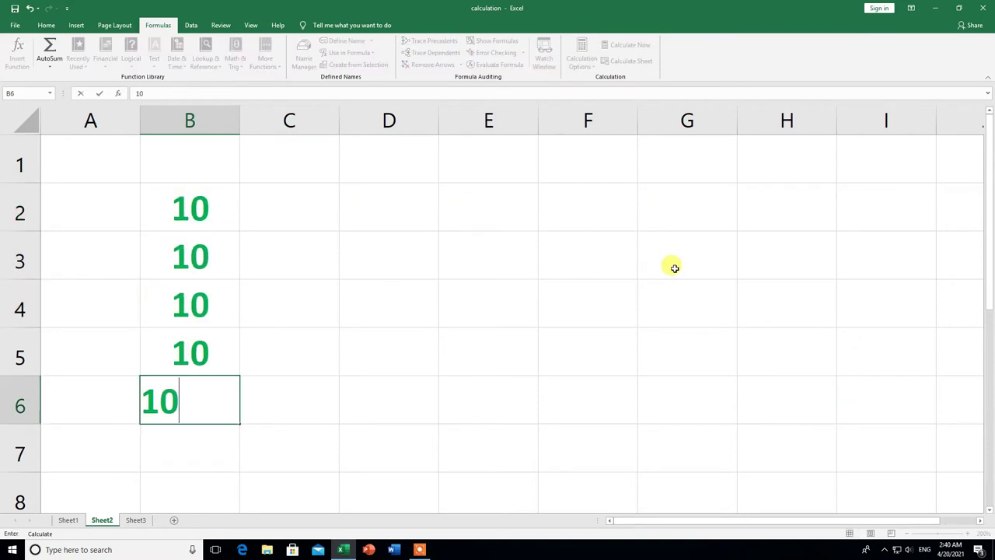
{"action": "left_click", "coordinate": [228, 451]}
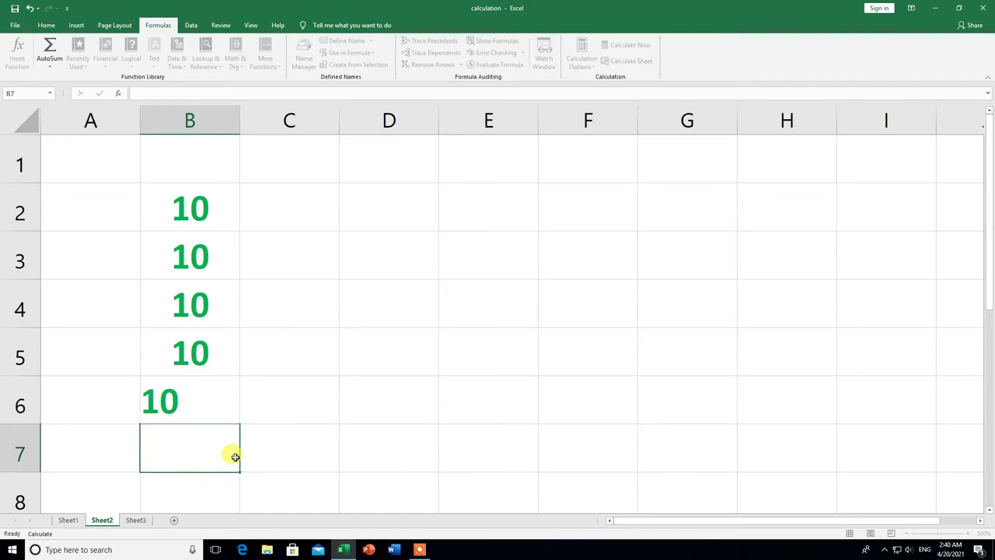
Step: Put =SUM(B2:B6) in Sheet2's D4 so it totals 50
{"action": "left_click", "coordinate": [378, 301]}
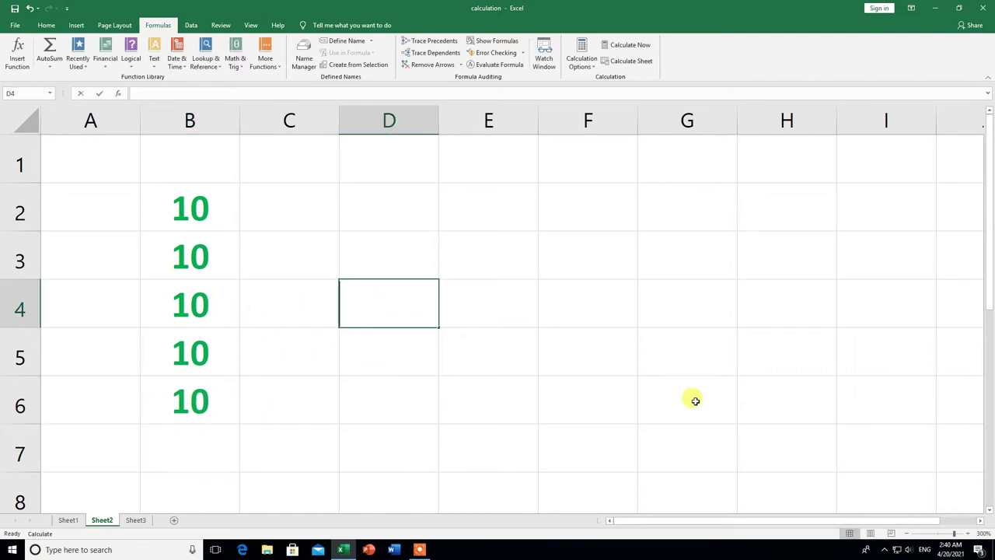
{"action": "type", "text": "=sum"}
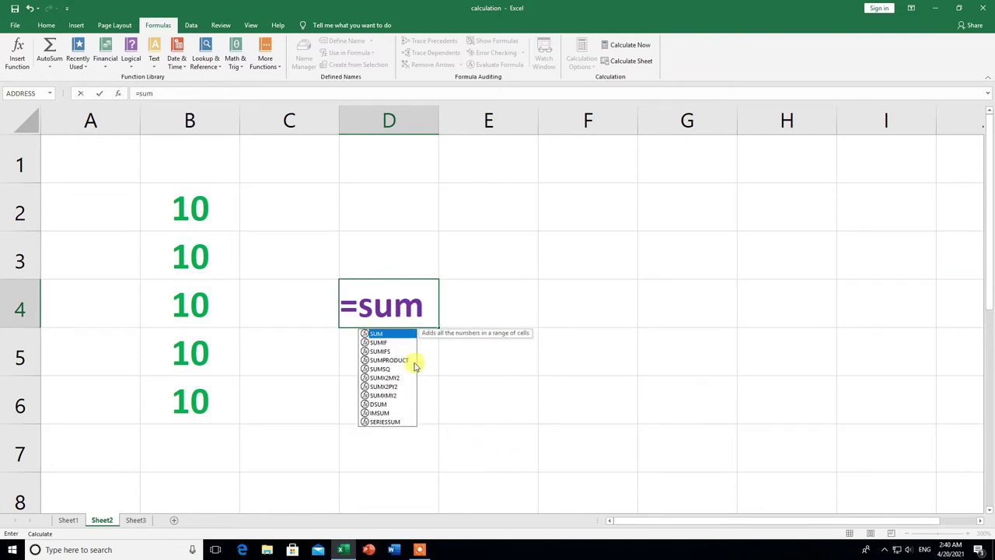
{"action": "double_click", "coordinate": [414, 334]}
{"action": "left_click_drag", "start_coordinate": [189, 195], "coordinate": [187, 393]}
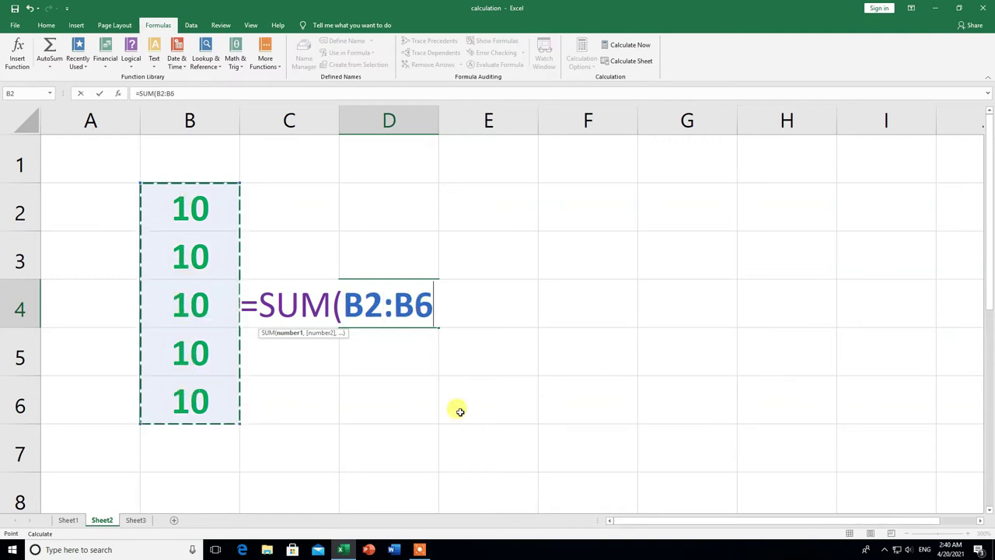
{"action": "type", "text": ")"}
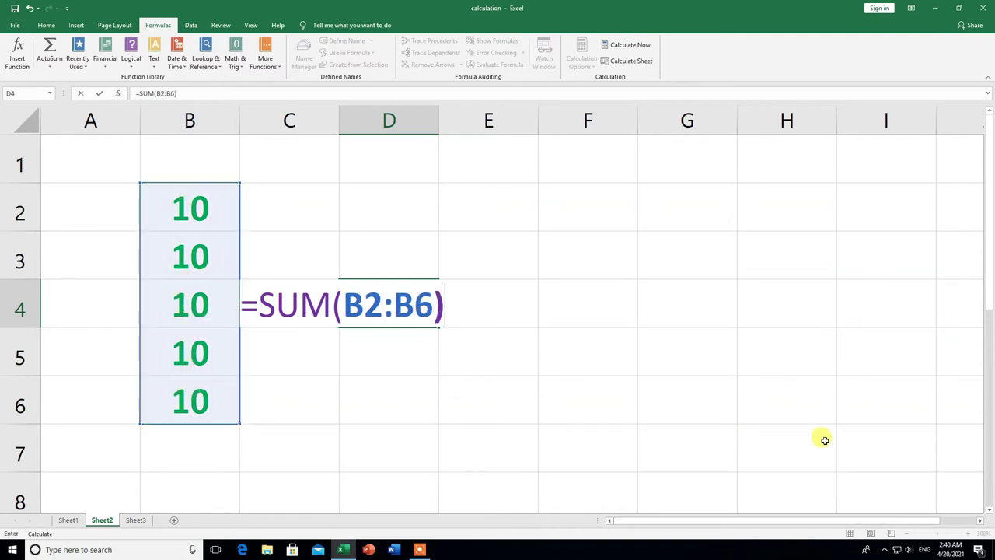
{"action": "key", "text": "Return"}
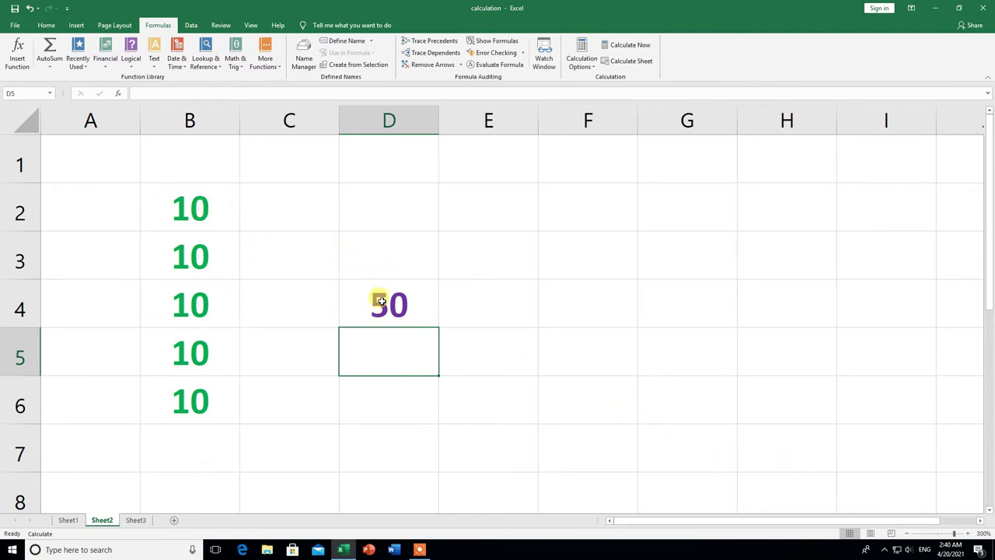
Step: On Sheet3, fill B2 through B6 with 10
{"action": "left_click", "coordinate": [135, 520]}
{"action": "left_click", "coordinate": [189, 201]}
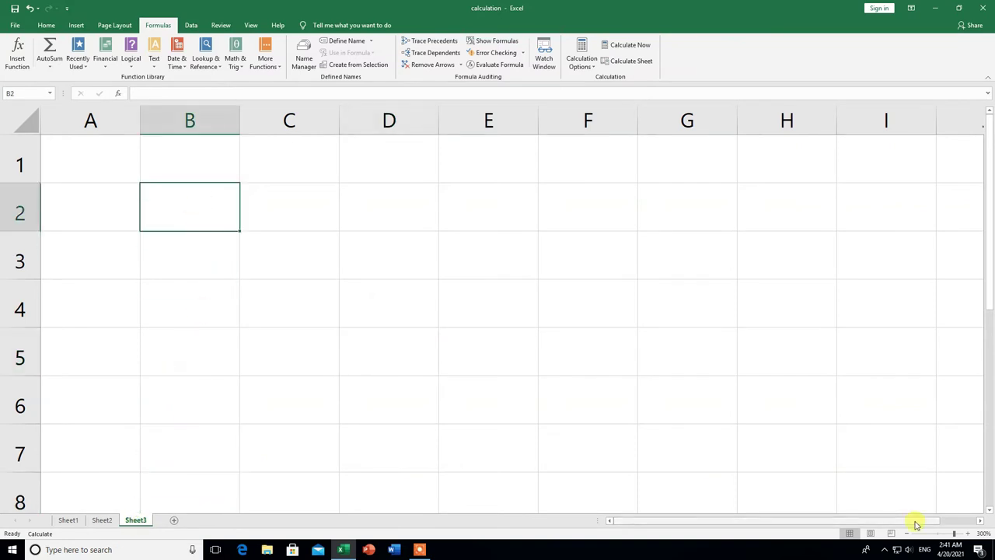
{"action": "type", "text": "10"}
{"action": "key", "text": "Return"}
{"action": "type", "text": "10"}
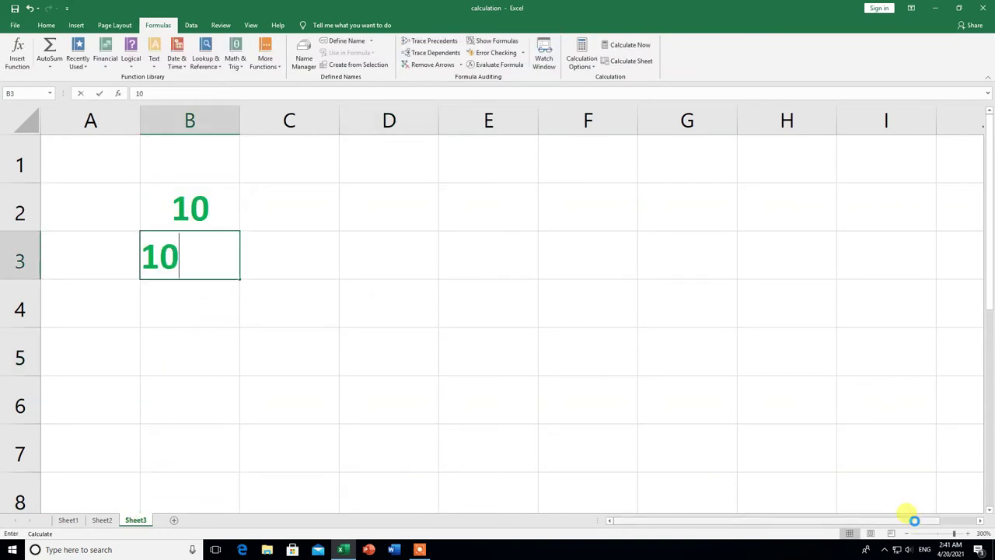
{"action": "key", "text": "Return"}
{"action": "type", "text": "10"}
{"action": "key", "text": "Return"}
{"action": "type", "text": "10"}
{"action": "key", "text": "Return"}
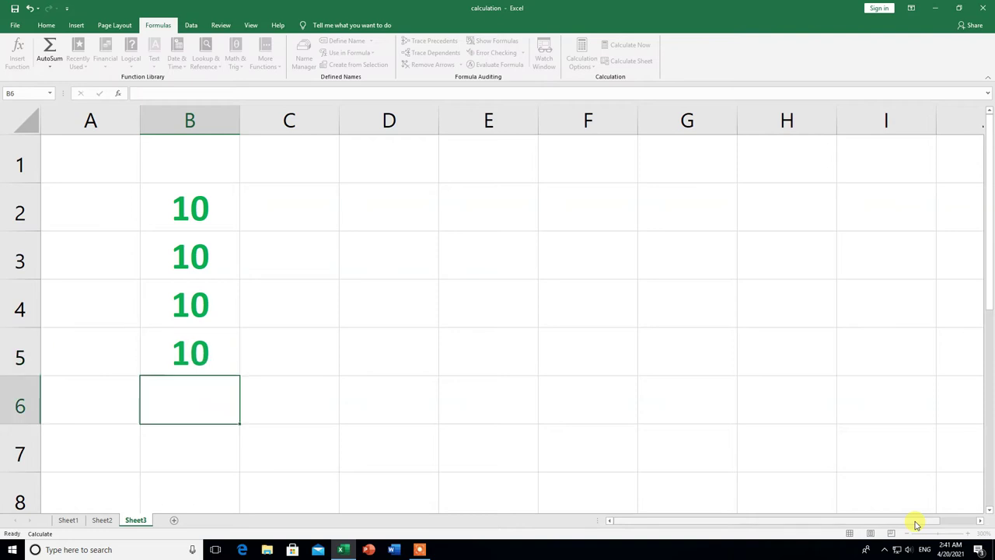
{"action": "type", "text": "10"}
{"action": "key", "text": "Return"}
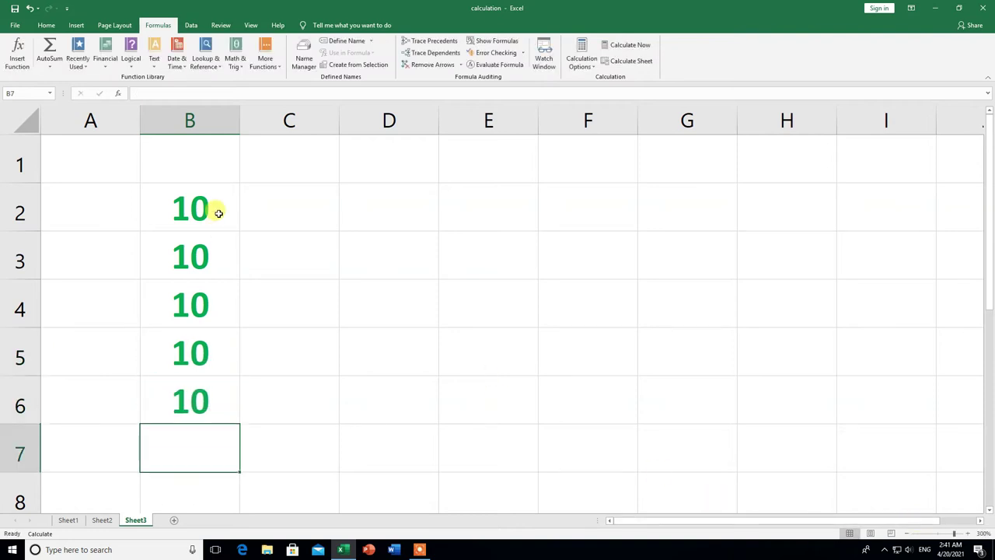
Step: Put =SUM(B2:B6) in Sheet3's D4 so it totals 50
{"action": "left_click", "coordinate": [386, 304]}
{"action": "type", "text": "="}
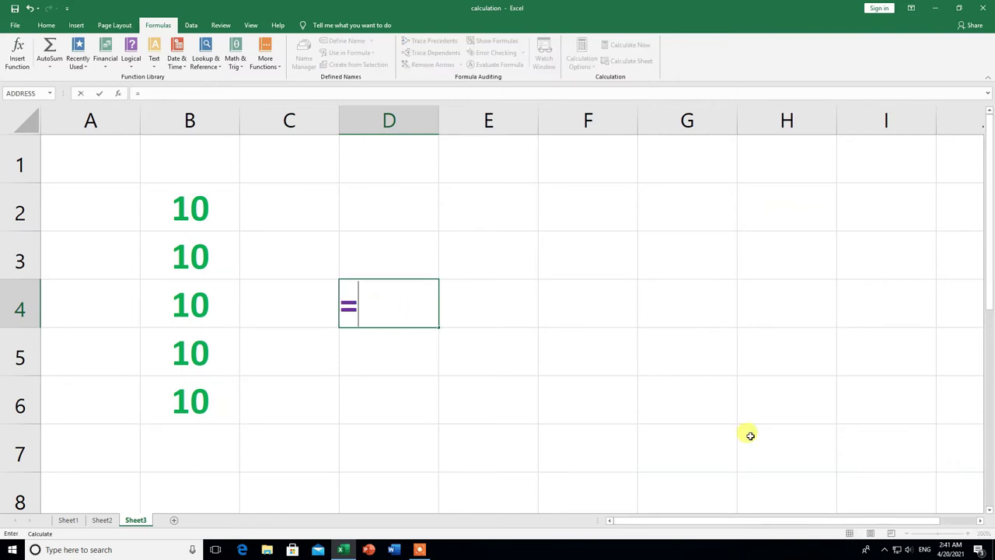
{"action": "type", "text": "sum"}
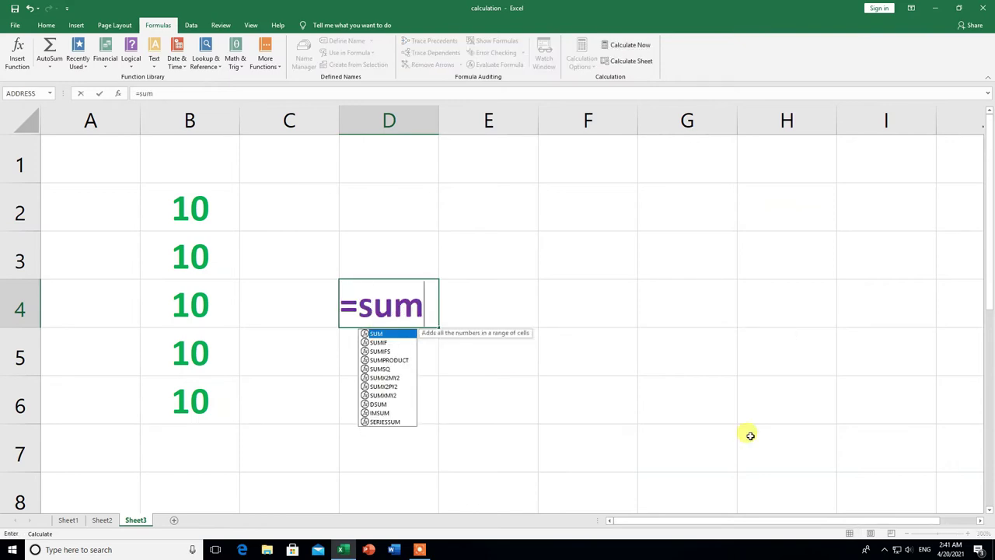
{"action": "double_click", "coordinate": [394, 335]}
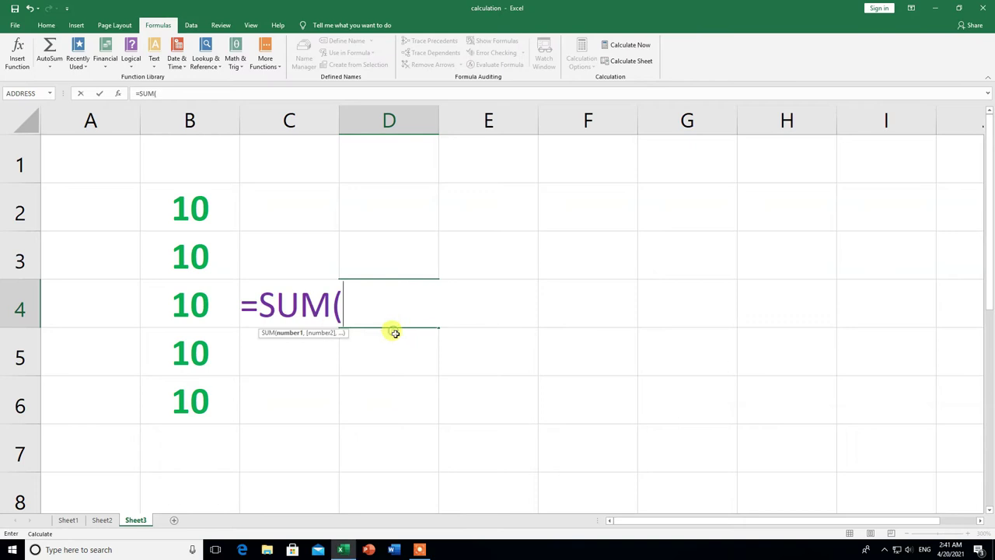
{"action": "left_click_drag", "start_coordinate": [201, 192], "coordinate": [194, 393]}
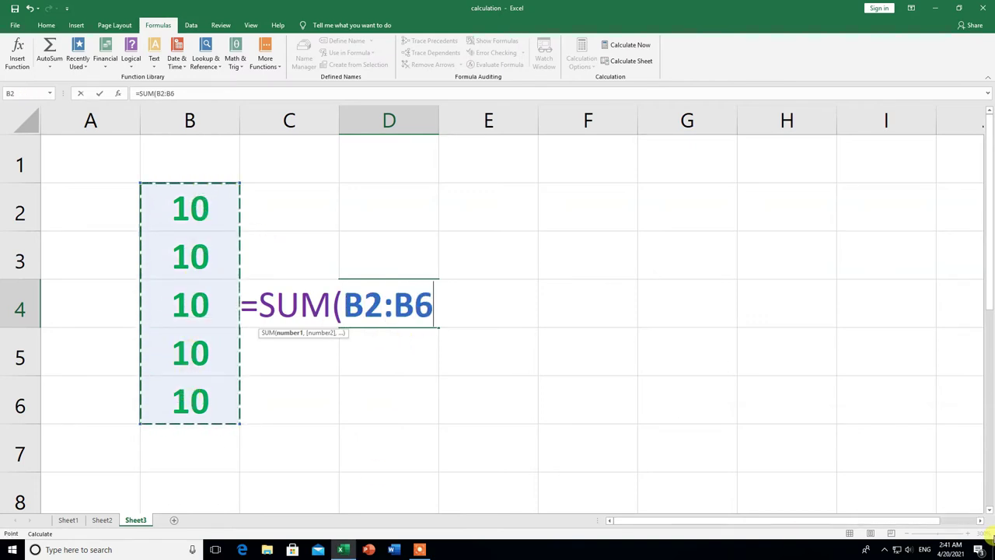
{"action": "type", "text": ")"}
{"action": "key", "text": "Return"}
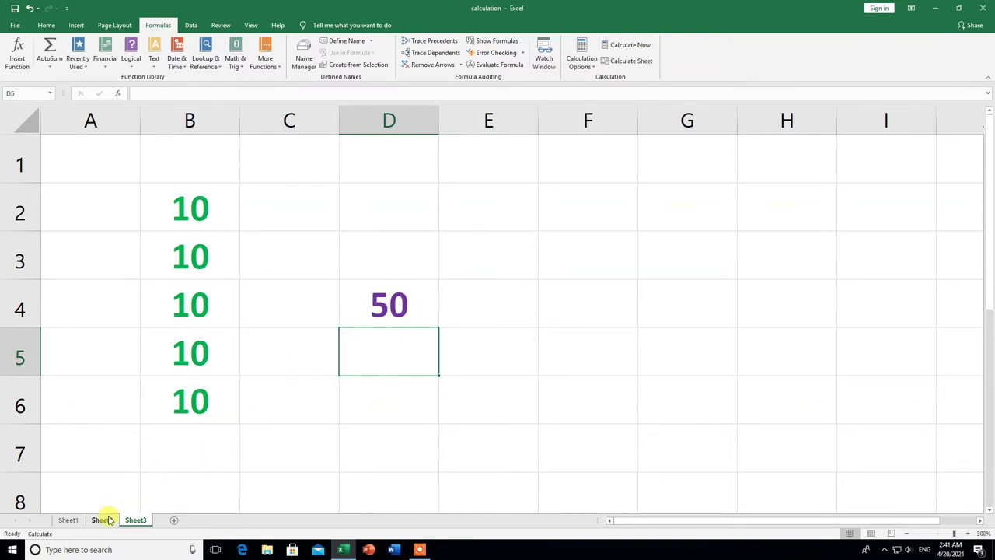
Step: Check D4 shows 50 on Sheet1, Sheet2 and Sheet3, then select Sheet1's D4
{"action": "left_click", "coordinate": [70, 520]}
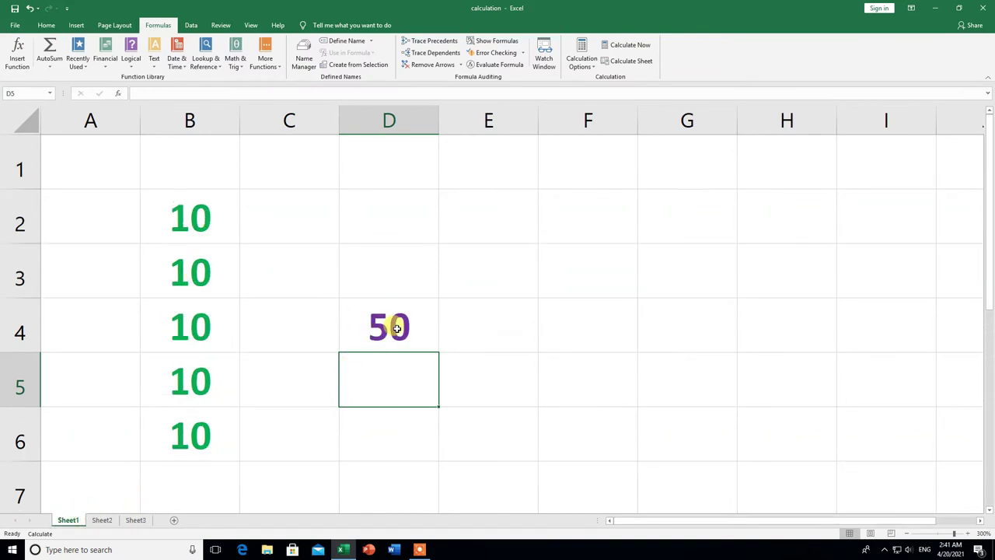
{"action": "left_click", "coordinate": [102, 520]}
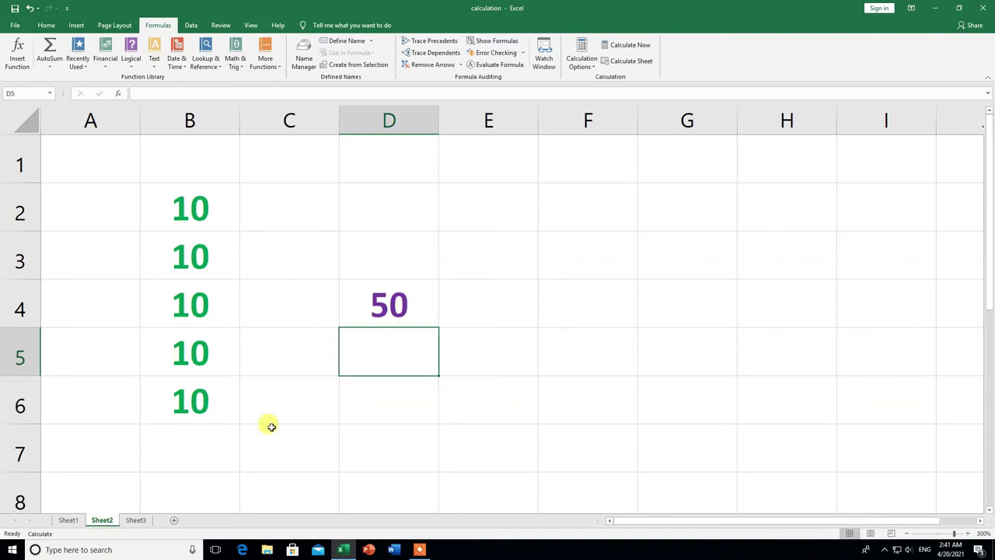
{"action": "left_click", "coordinate": [137, 521]}
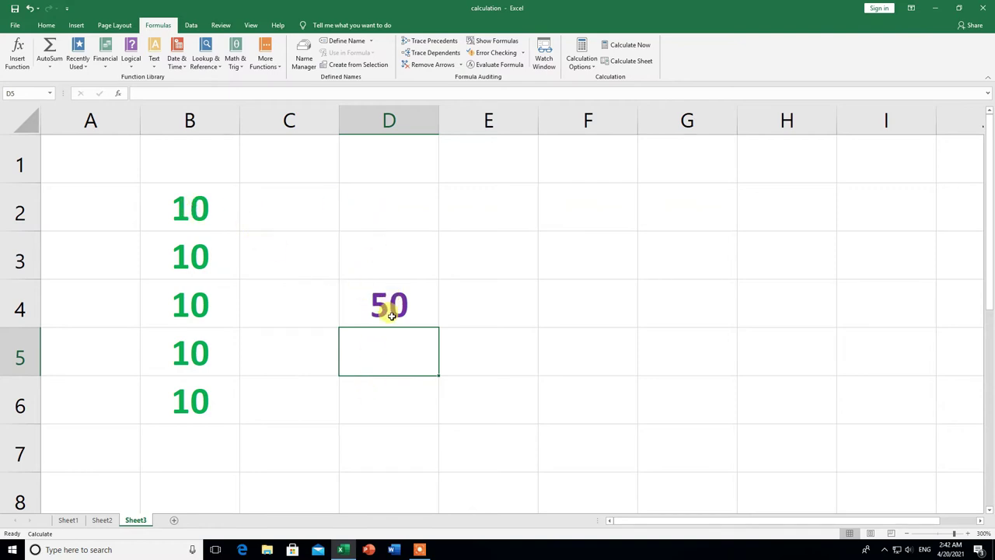
{"action": "left_click", "coordinate": [68, 520]}
{"action": "left_click", "coordinate": [423, 325]}
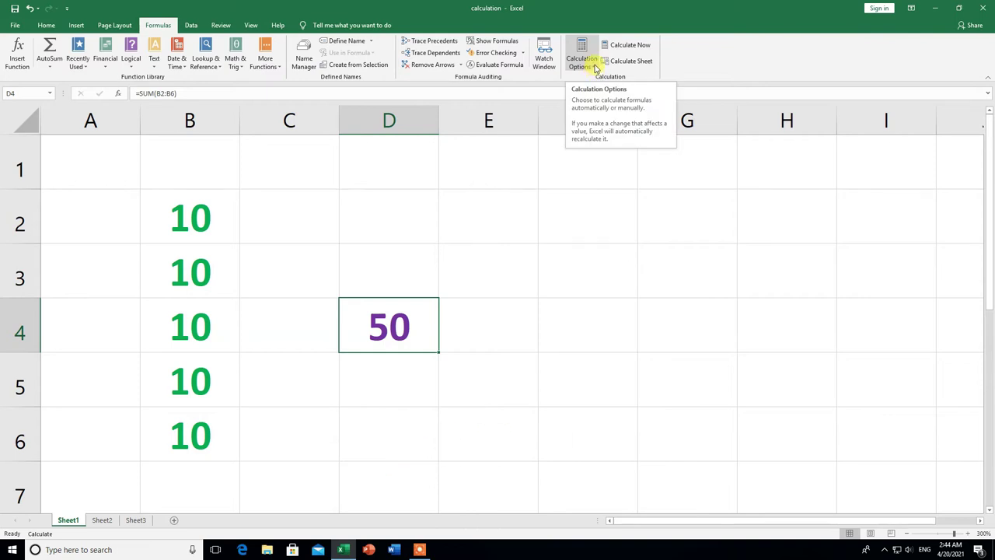
Step: Change Sheet1's B2 to 20 so the D4 total recalculates to 60
{"action": "left_click", "coordinate": [594, 69]}
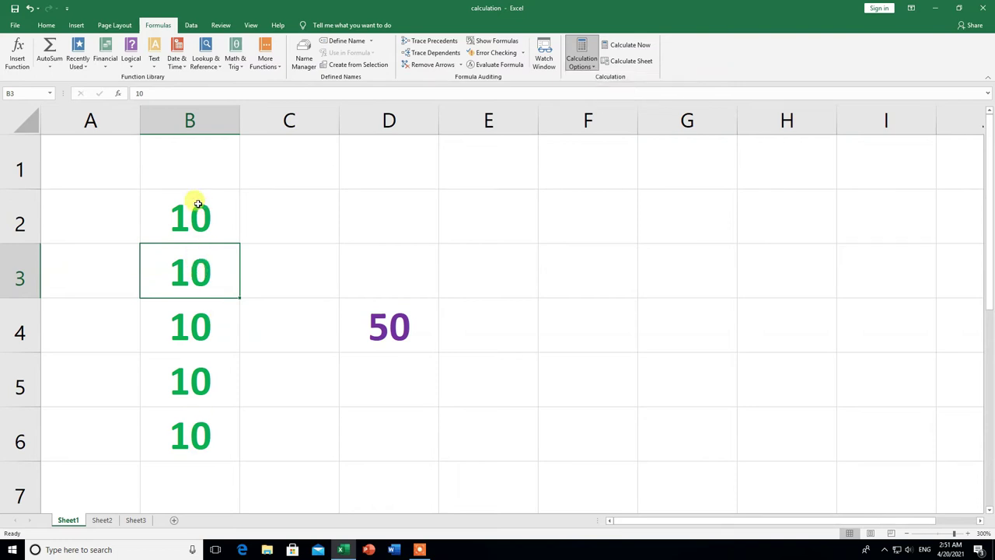
{"action": "left_click", "coordinate": [197, 203]}
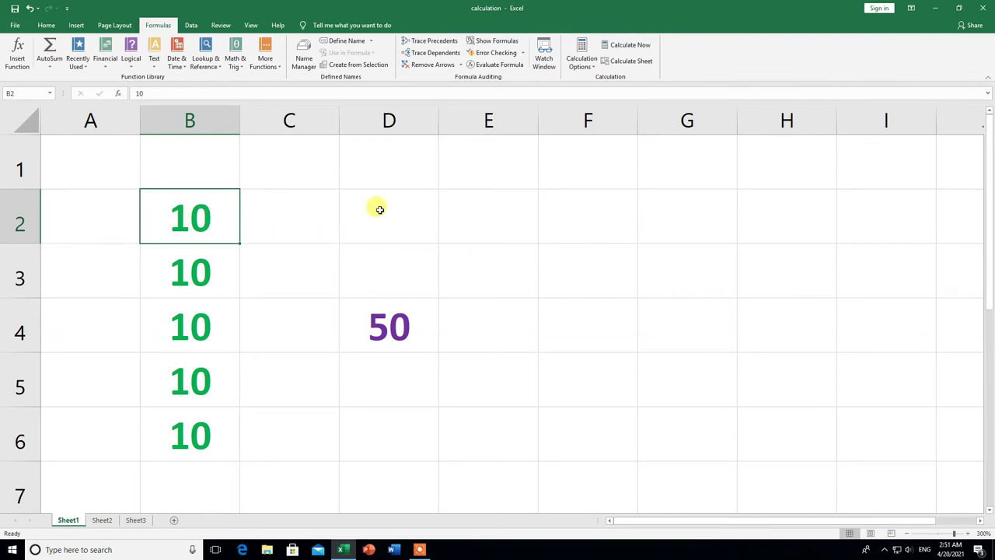
{"action": "type", "text": "20"}
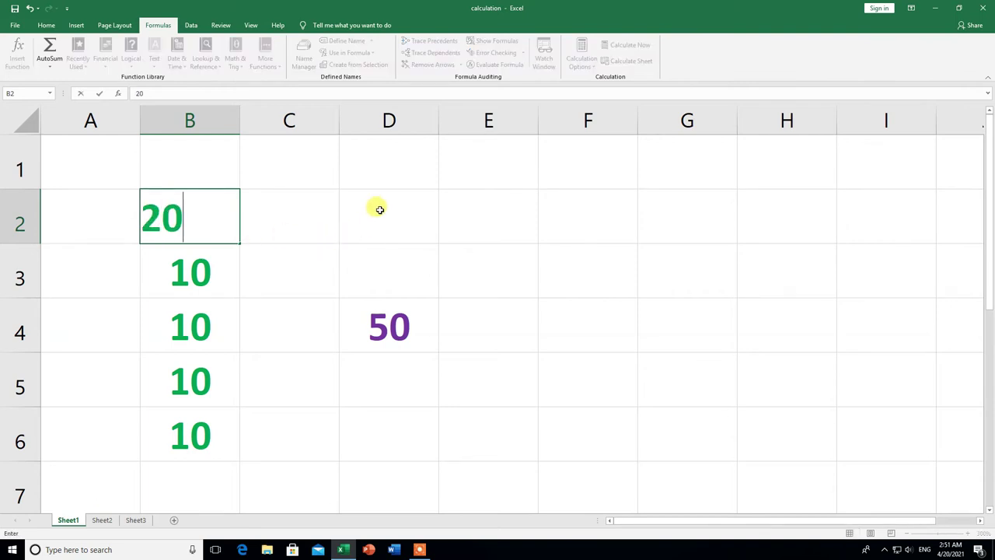
{"action": "key", "text": "Return"}
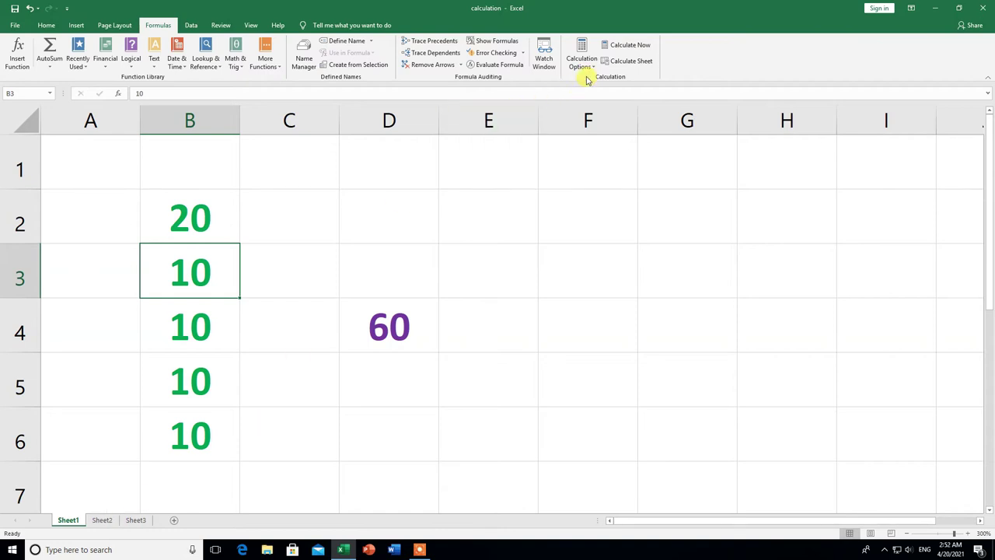
Step: On Sheet2, change B2 to 20 so its total becomes 60
{"action": "left_click", "coordinate": [110, 525]}
{"action": "left_click", "coordinate": [209, 204]}
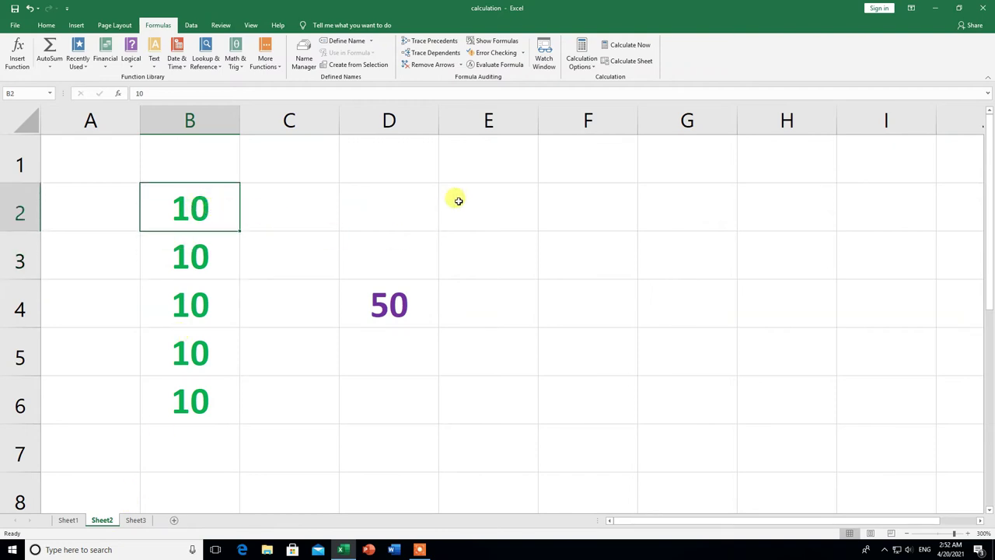
{"action": "type", "text": "20"}
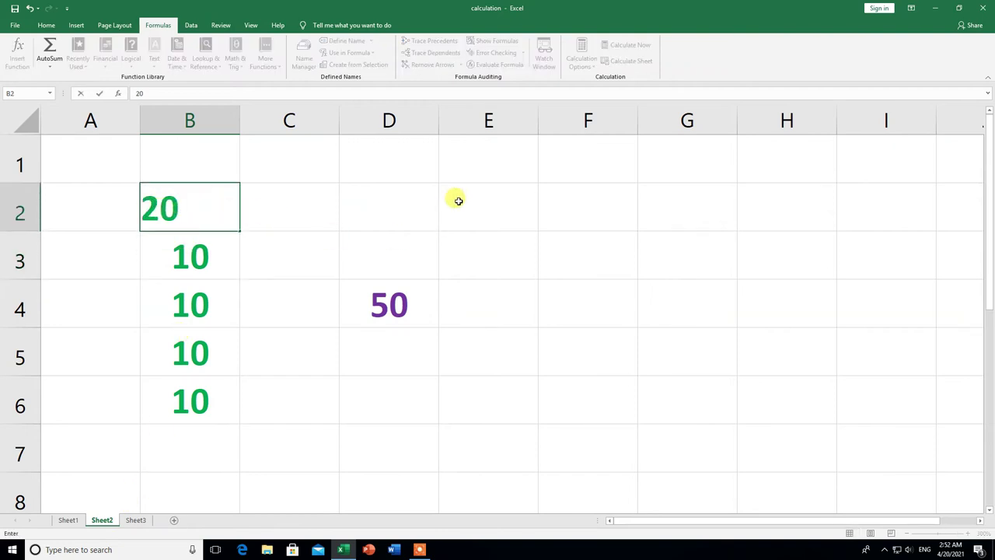
{"action": "key", "text": "Return"}
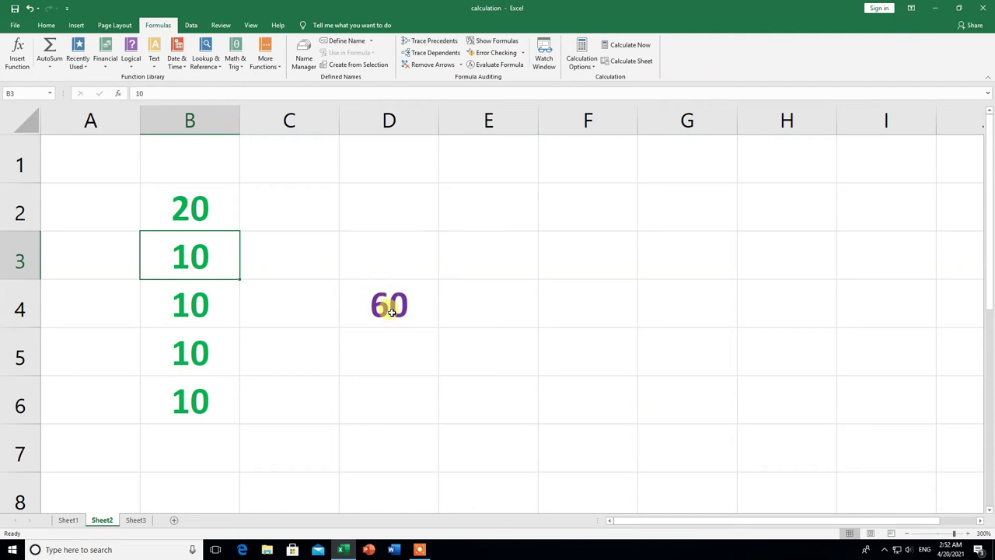
Step: On Sheet3, change B2 to 20 so its total becomes 60
{"action": "left_click", "coordinate": [136, 520]}
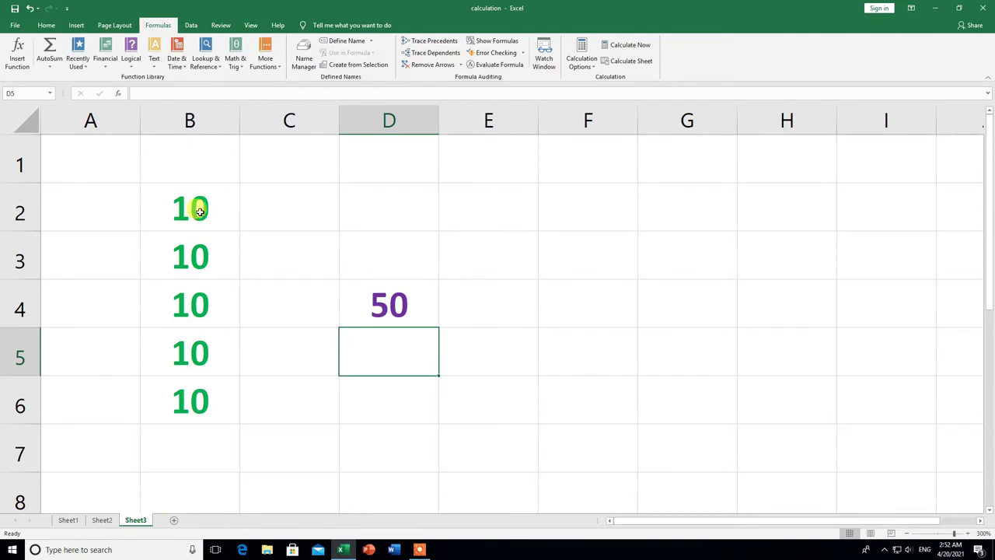
{"action": "left_click", "coordinate": [199, 211]}
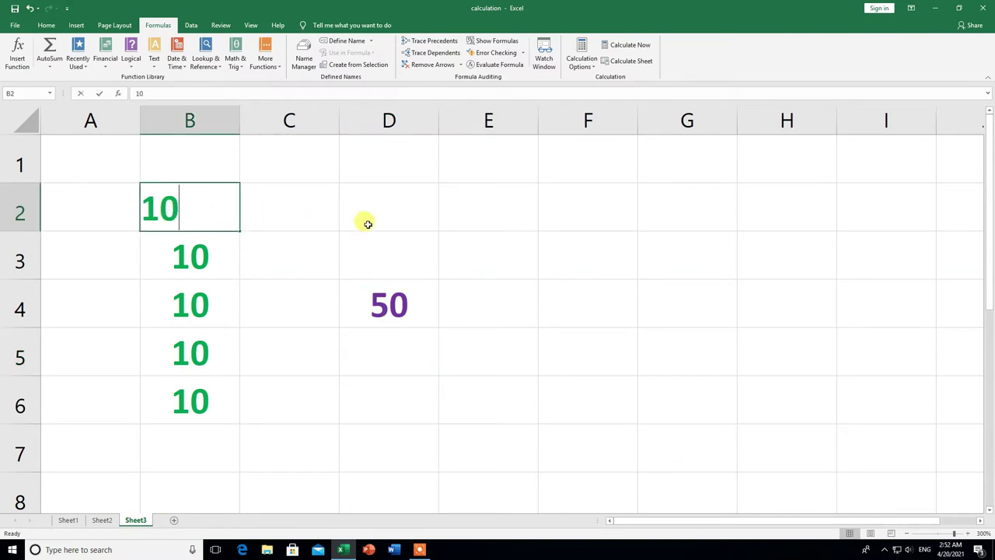
{"action": "type", "text": "20"}
{"action": "key", "text": "Return"}
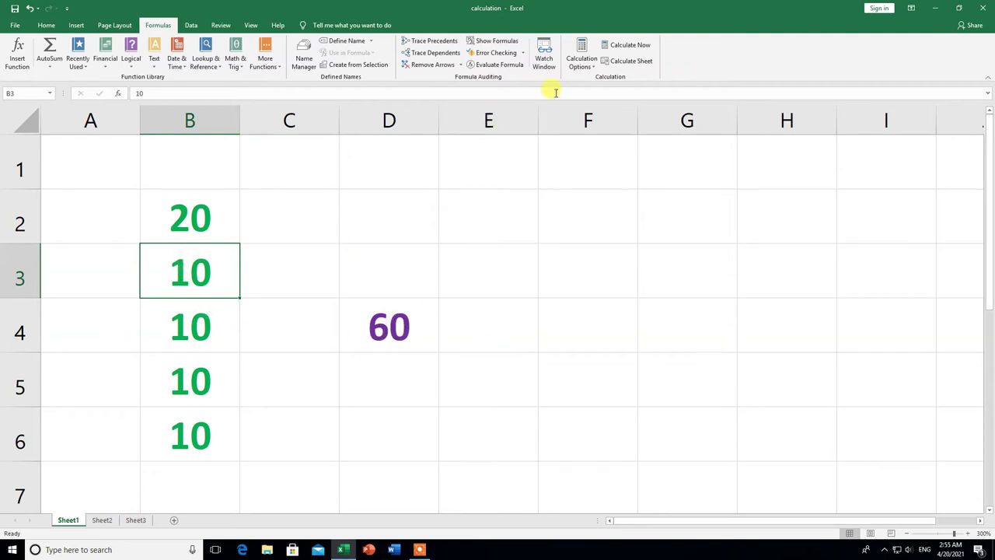
Step: Set Calculation Options to Manual, verify it is checked, and select Sheet1's B2
{"action": "left_click", "coordinate": [594, 68]}
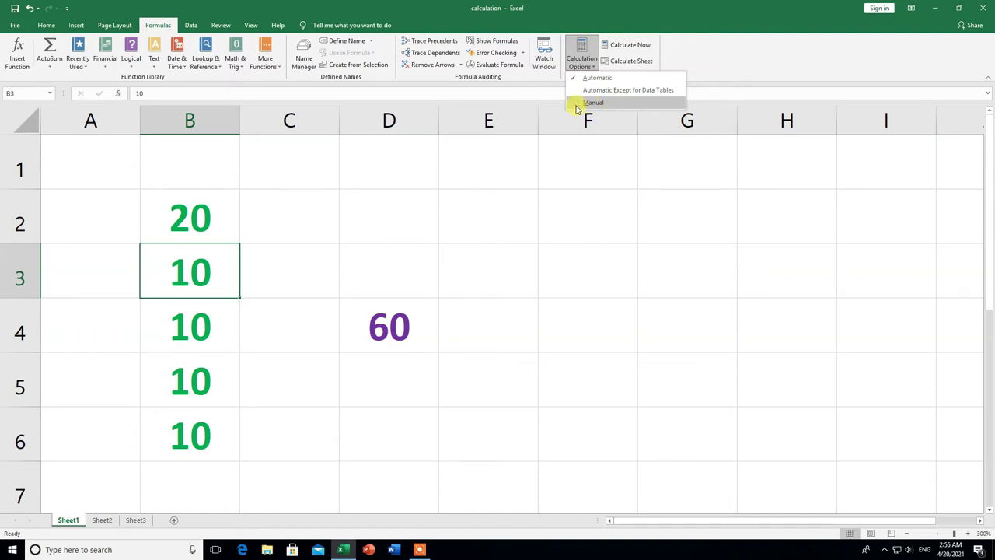
{"action": "left_click", "coordinate": [577, 105]}
{"action": "left_click", "coordinate": [593, 70]}
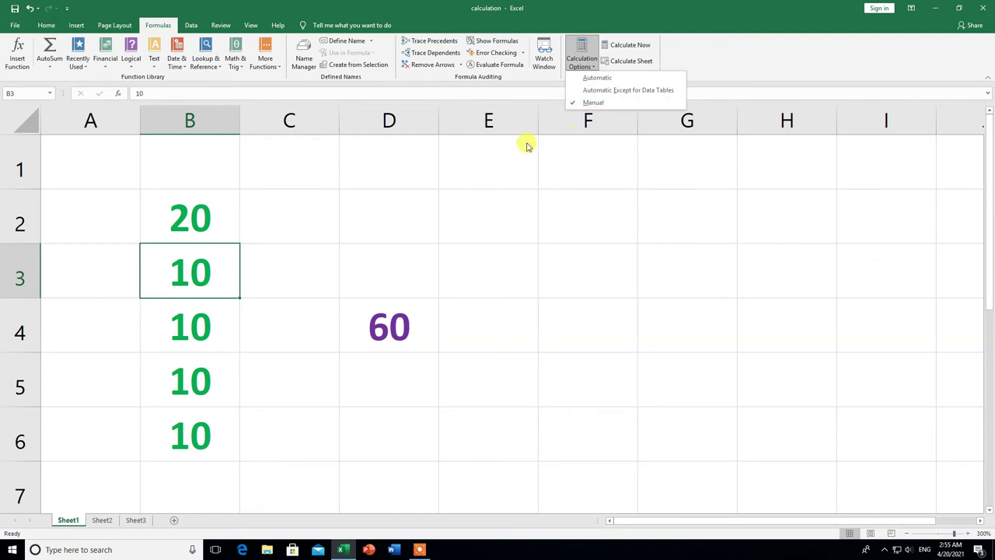
{"action": "left_click", "coordinate": [204, 221]}
{"action": "left_click", "coordinate": [204, 221]}
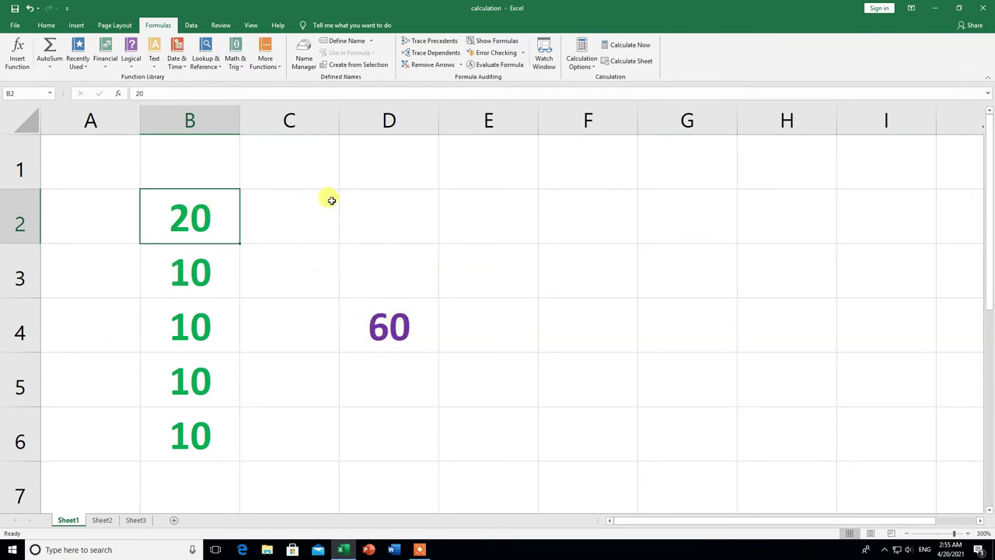
Step: Enter 30 in Sheet1's B2, then re-enter D4's =SUM(B2:B6) so it shows 70
{"action": "type", "text": "30"}
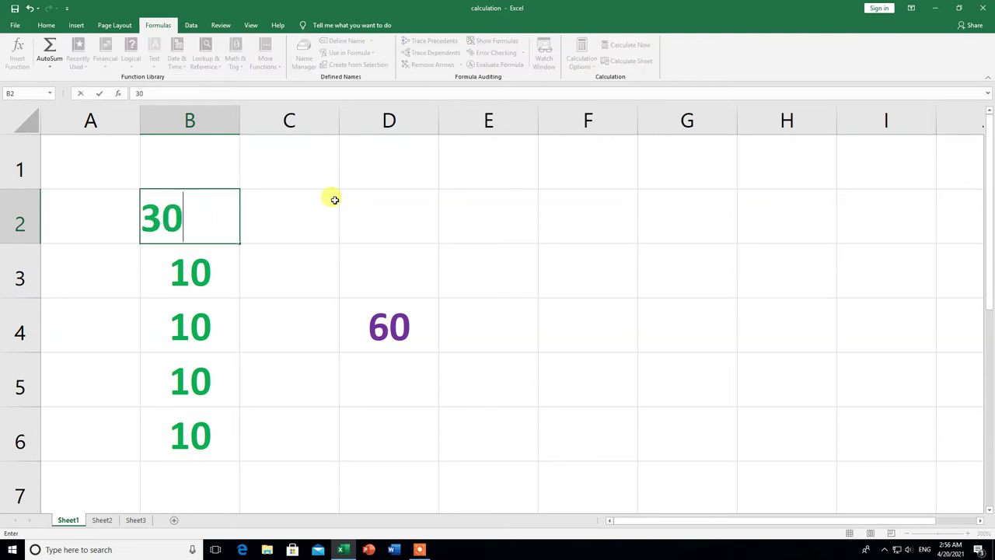
{"action": "key", "text": "Return"}
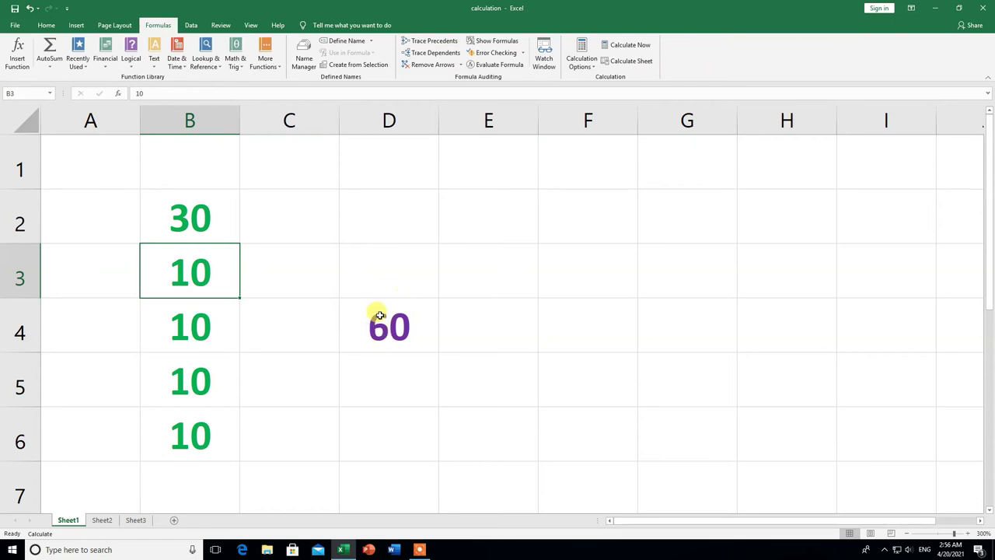
{"action": "double_click", "coordinate": [418, 333]}
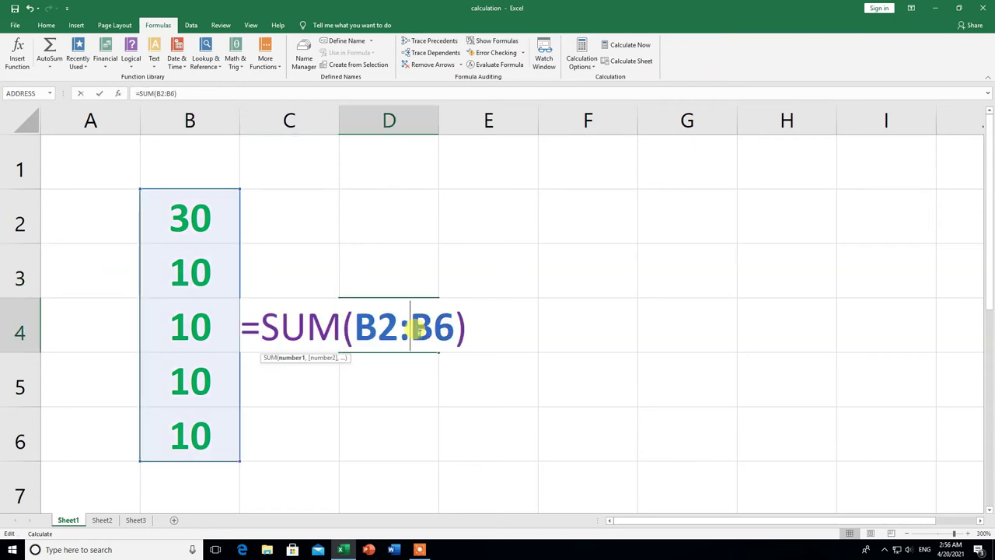
{"action": "left_click", "coordinate": [485, 341]}
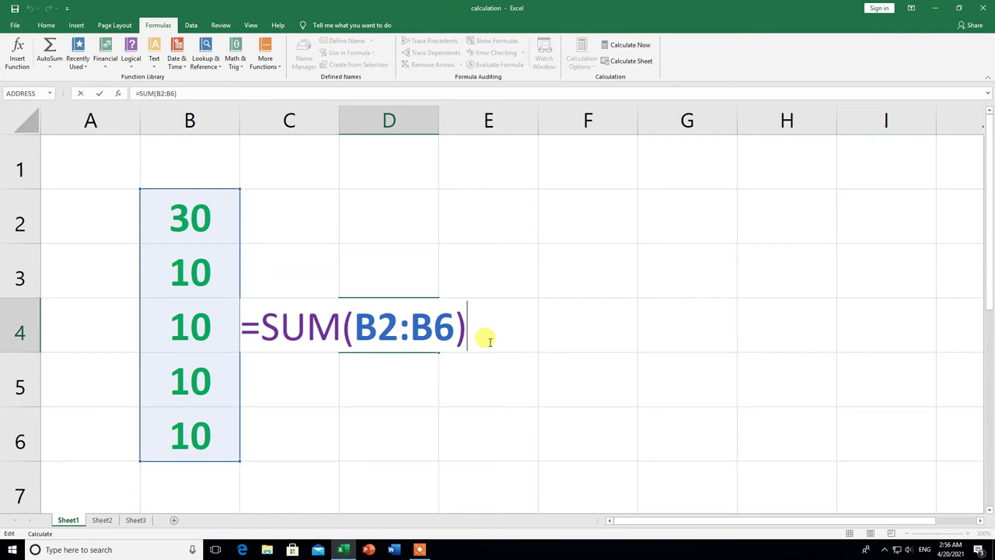
{"action": "key", "text": "Return"}
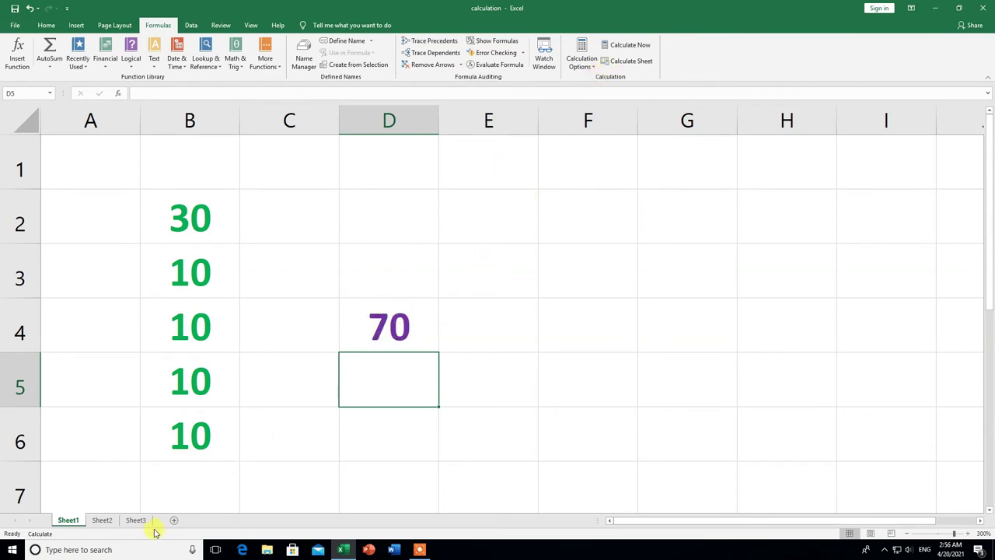
Step: On Sheet2, enter 30 in B2 and re-enter D4's formula to update the total to 70
{"action": "left_click", "coordinate": [103, 520]}
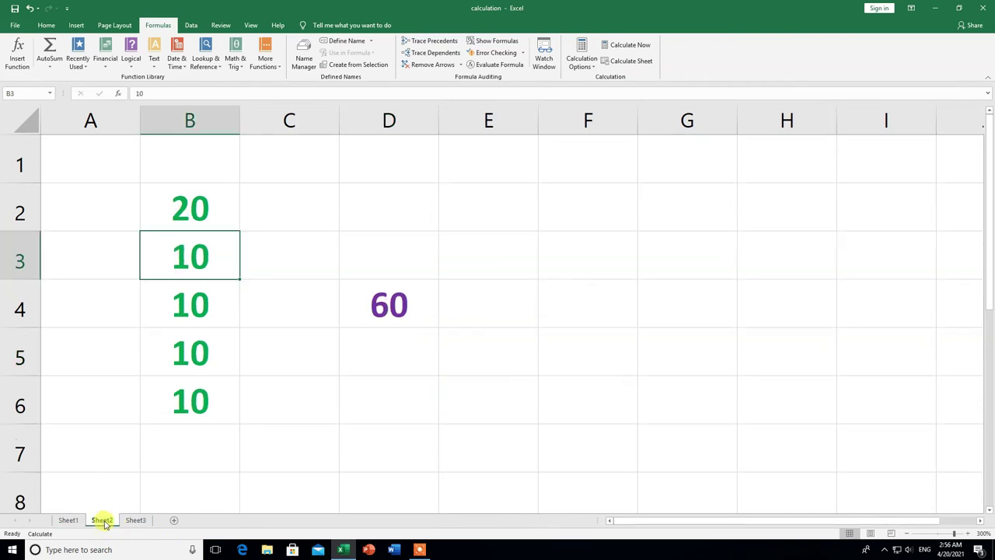
{"action": "left_click", "coordinate": [192, 207]}
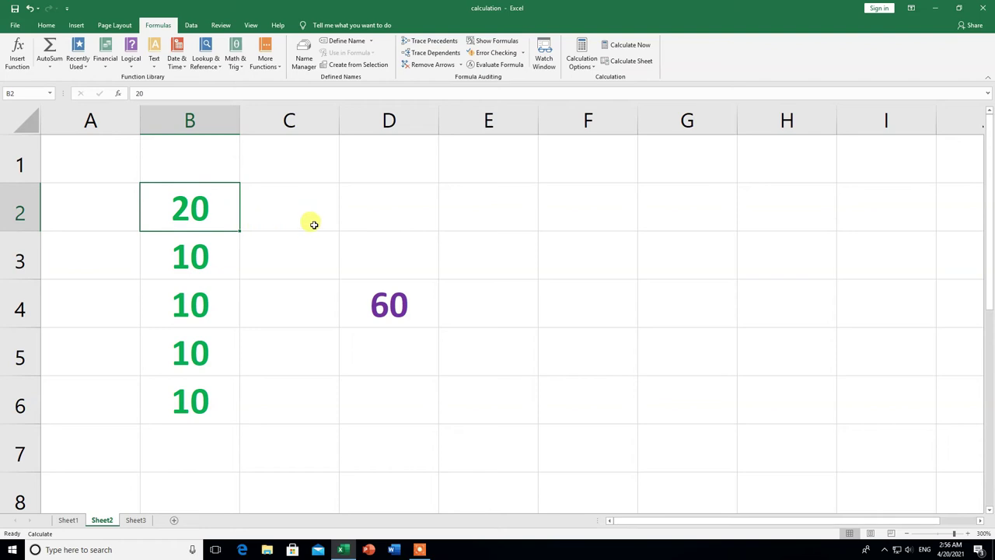
{"action": "type", "text": "30"}
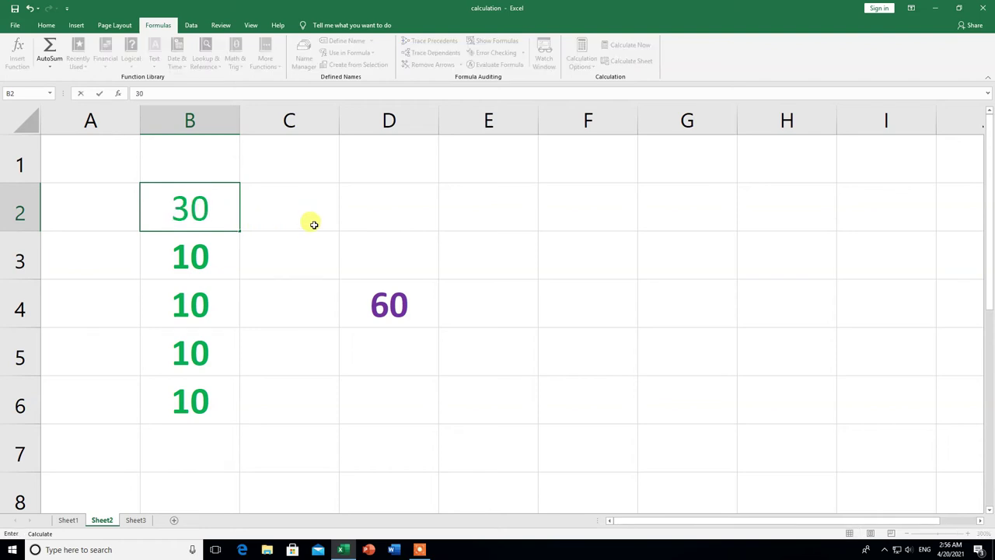
{"action": "key", "text": "Return"}
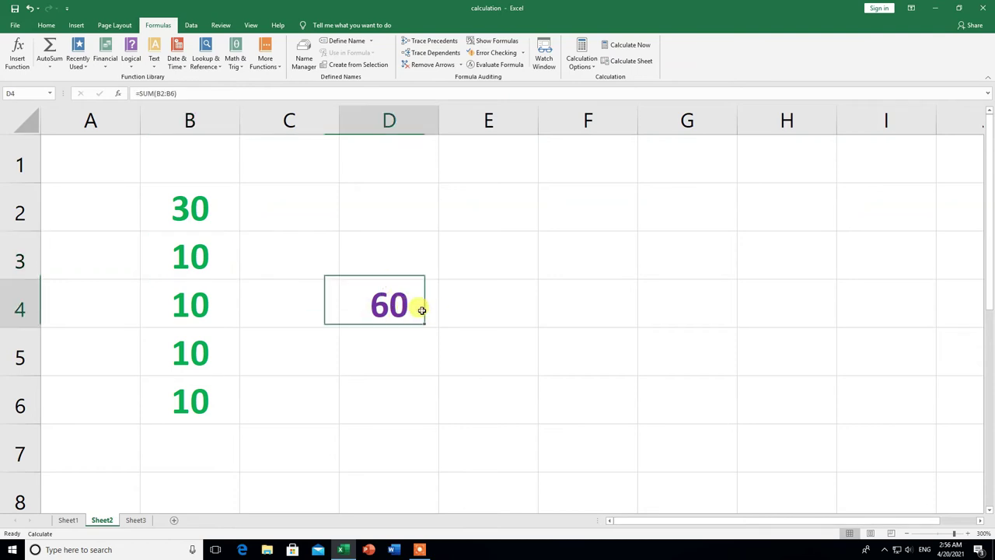
{"action": "double_click", "coordinate": [422, 309]}
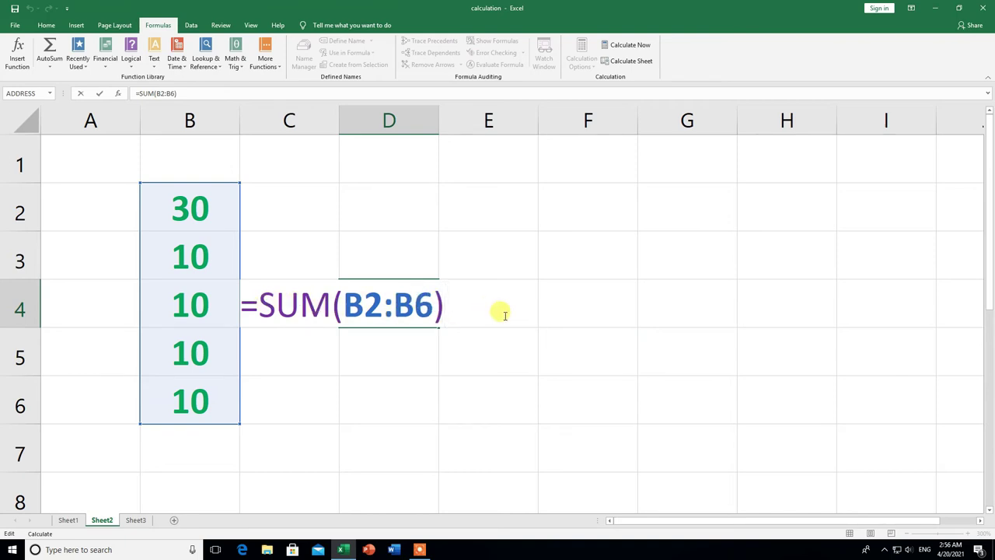
{"action": "key", "text": "Return"}
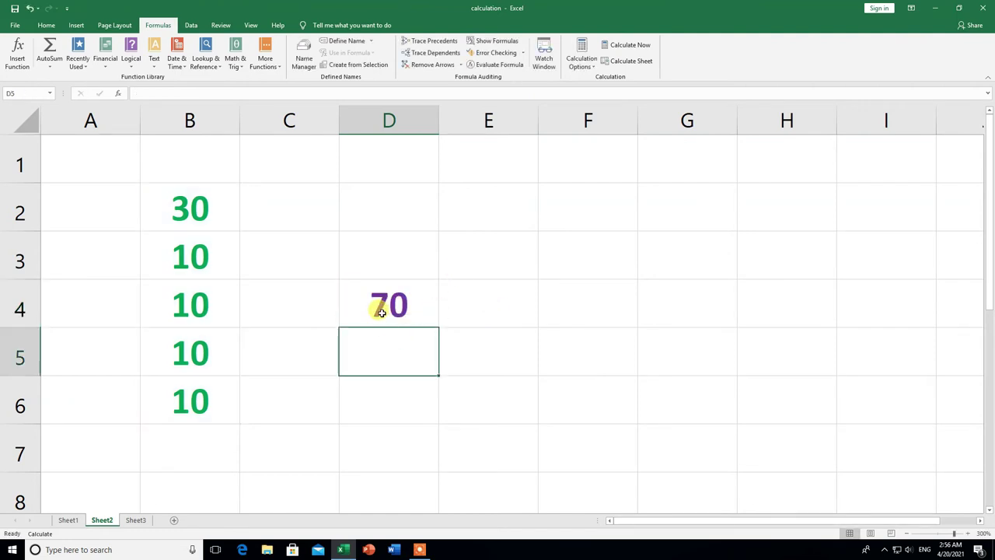
Step: On Sheet3, enter 30 in B2 and re-enter D4's =SUM(B2:B6) to refresh the total to 70
{"action": "left_click", "coordinate": [138, 521]}
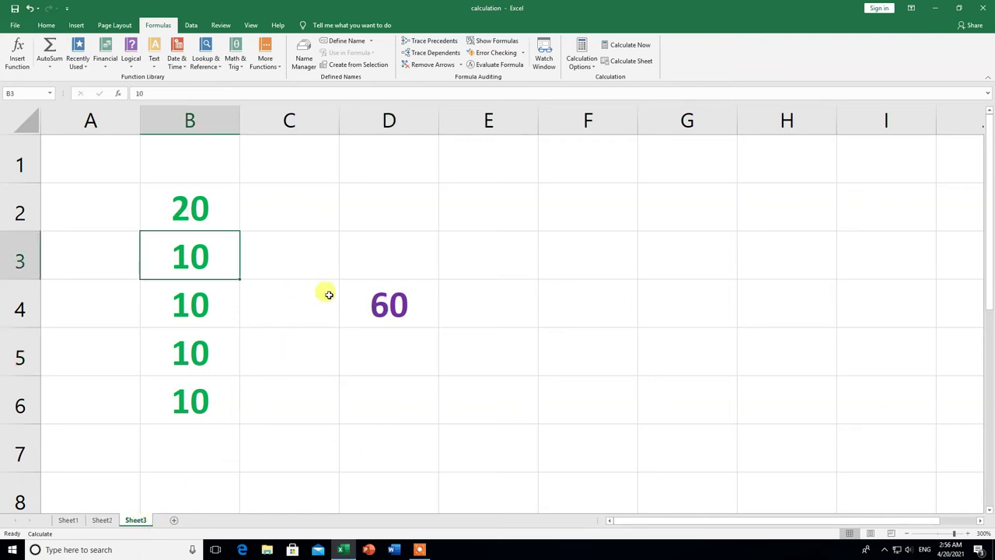
{"action": "left_click", "coordinate": [200, 203]}
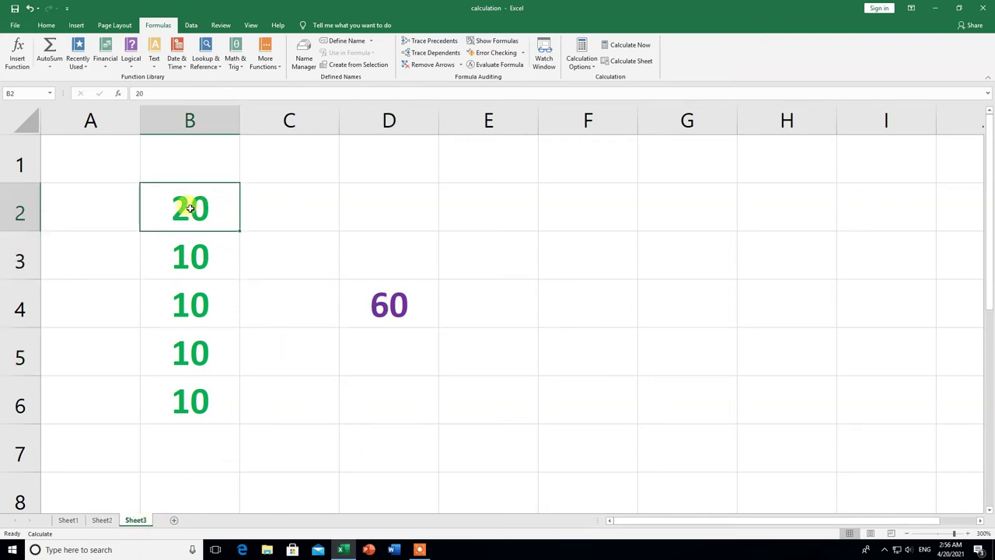
{"action": "type", "text": "30"}
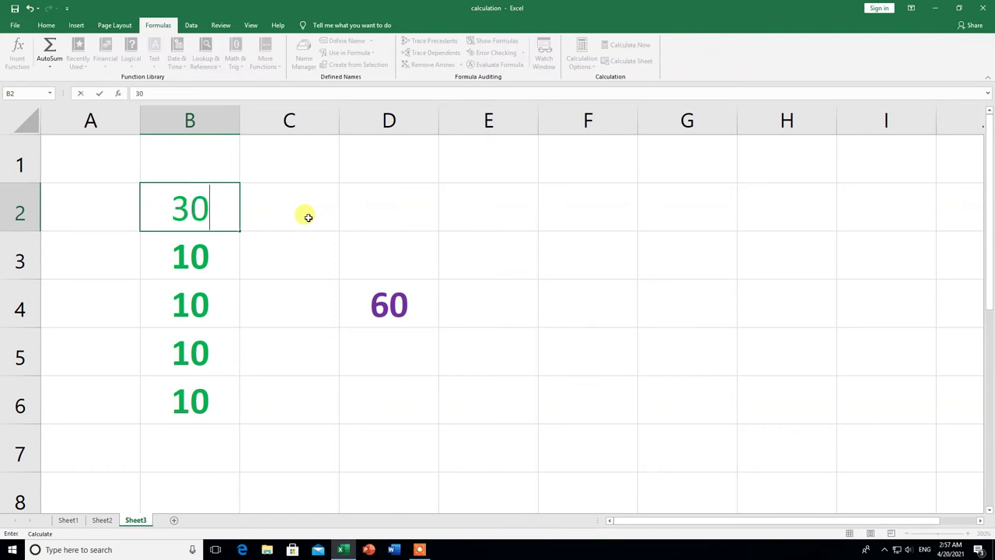
{"action": "key", "text": "Return"}
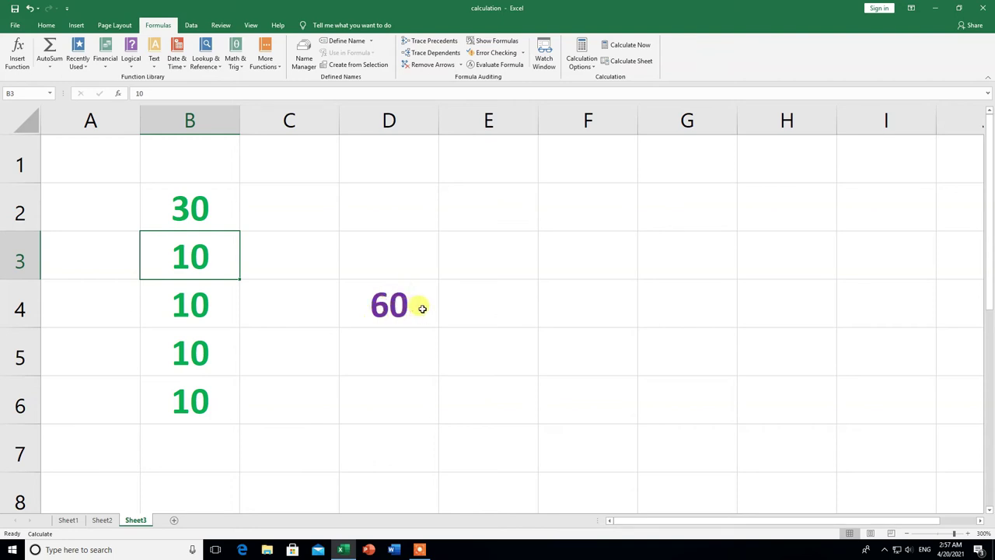
{"action": "double_click", "coordinate": [421, 308]}
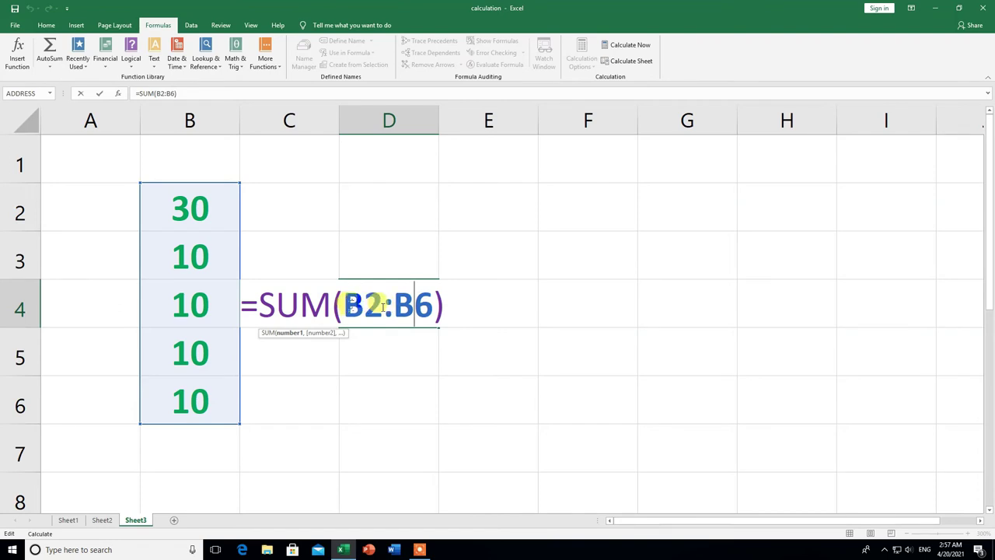
{"action": "left_click", "coordinate": [441, 314]}
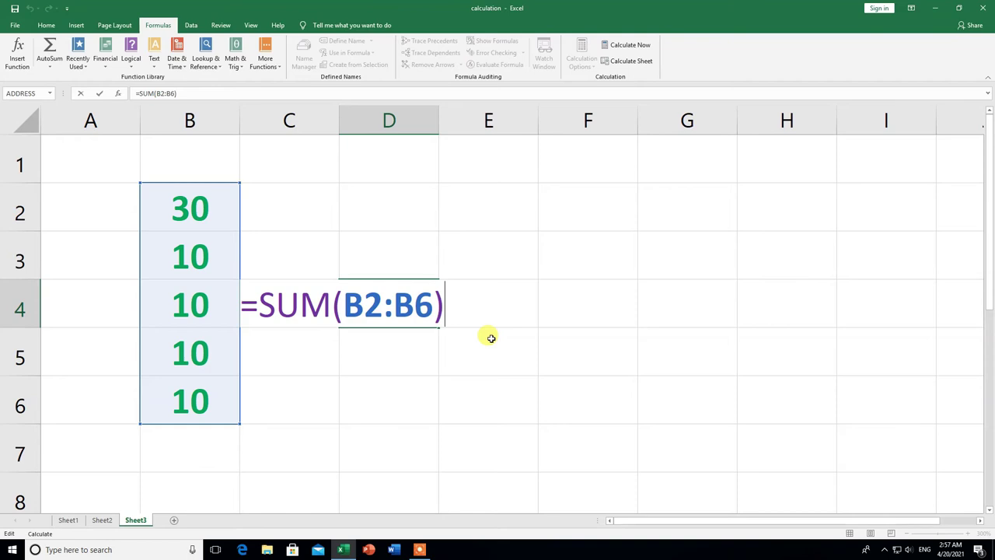
{"action": "key", "text": "Return"}
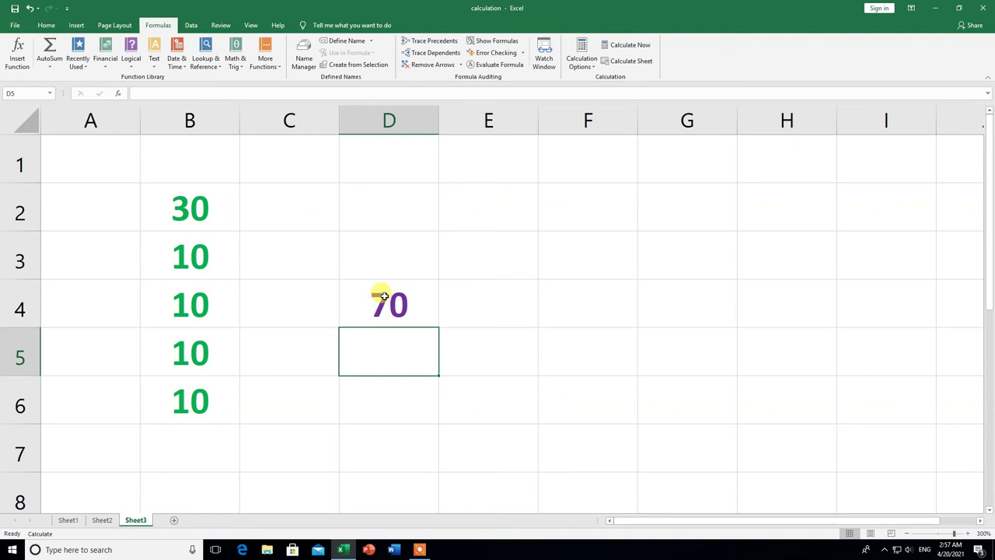
Step: Run Calculate Now from the Formulas tab so every D4 total reads 70, then return to Sheet1
{"action": "left_click", "coordinate": [593, 70]}
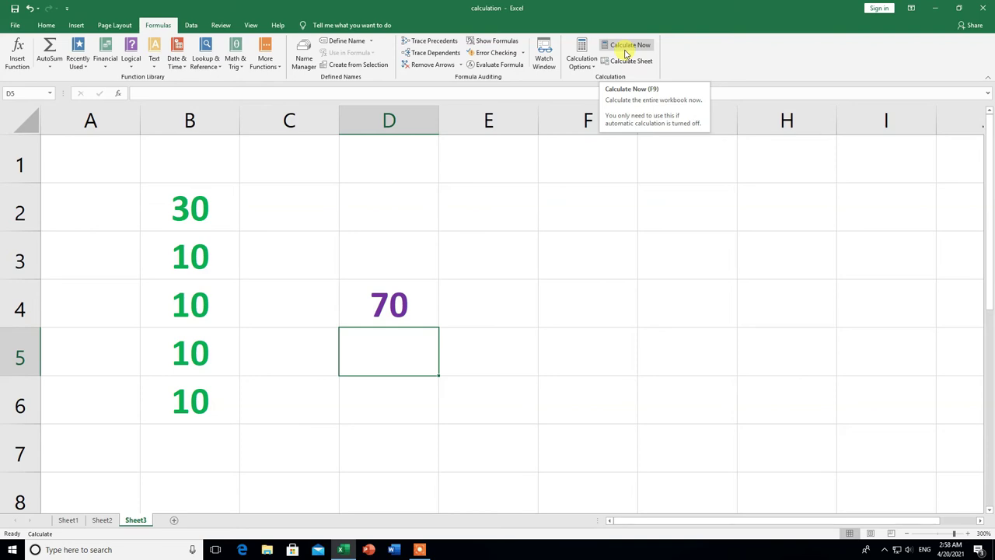
{"action": "left_click", "coordinate": [626, 49]}
{"action": "left_click", "coordinate": [70, 520]}
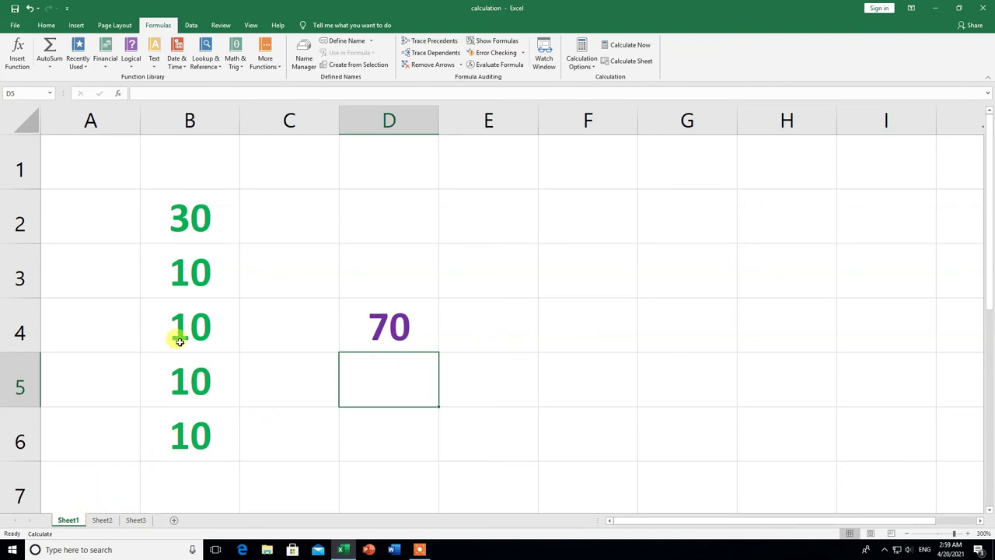
{"action": "left_click", "coordinate": [583, 62]}
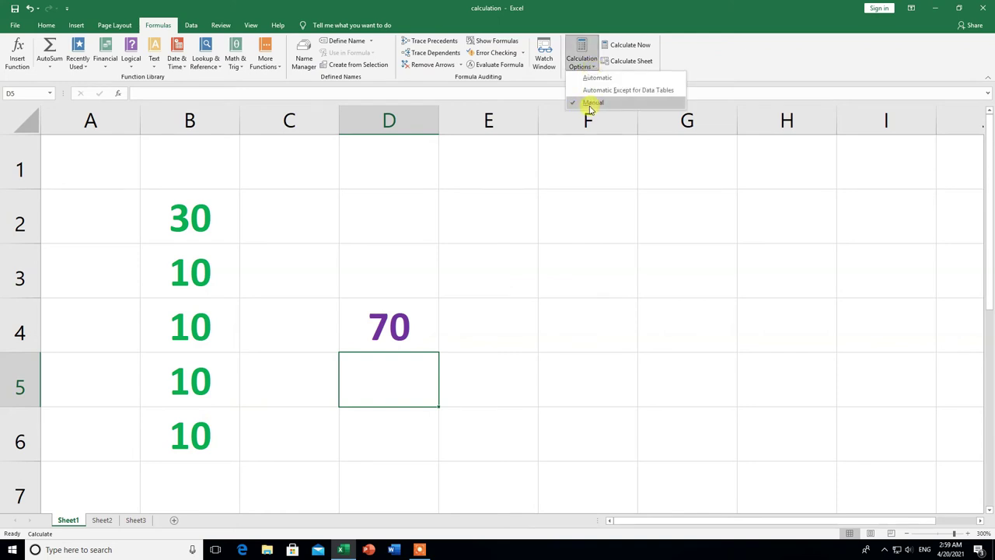
{"action": "left_click", "coordinate": [607, 140]}
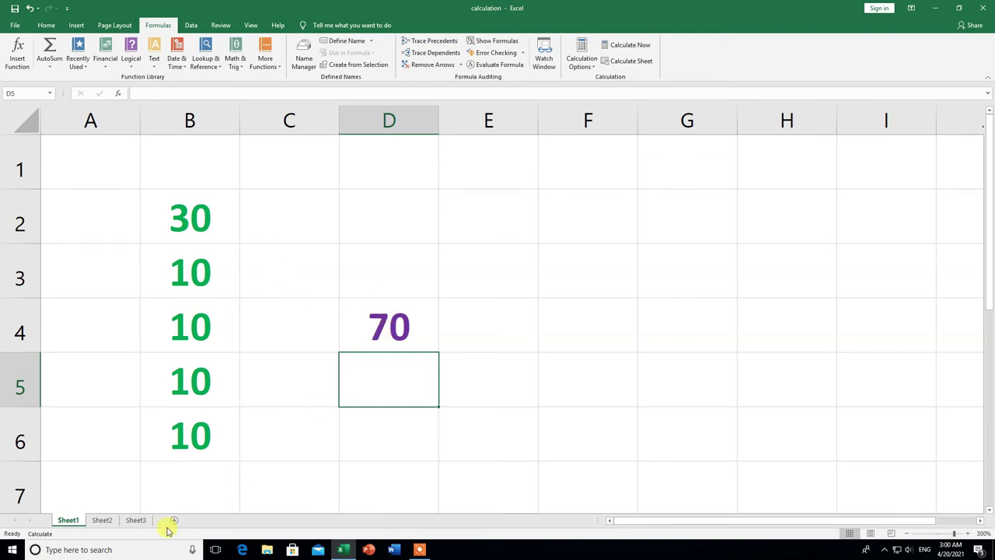
Step: Change B2 from 30 to 40 on Sheet1 and Sheet2
{"action": "left_click", "coordinate": [201, 218]}
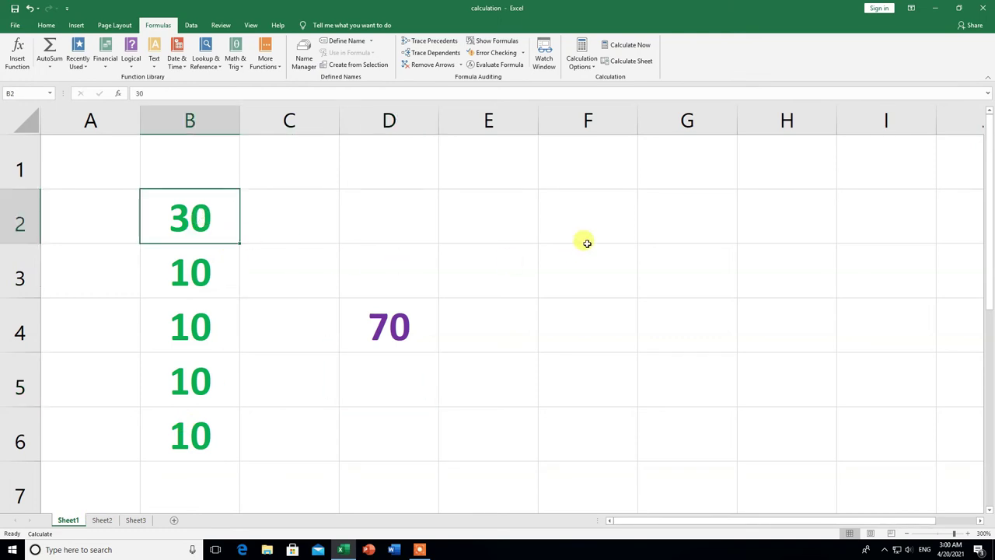
{"action": "key", "text": "BackSpace"}
{"action": "type", "text": "40"}
{"action": "key", "text": "Return"}
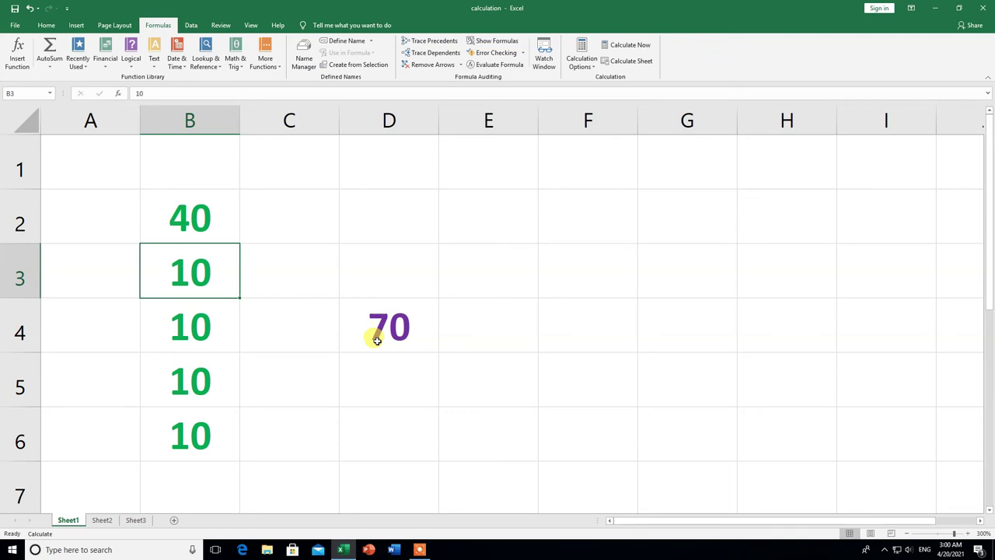
{"action": "left_click", "coordinate": [101, 520]}
{"action": "left_click", "coordinate": [191, 205]}
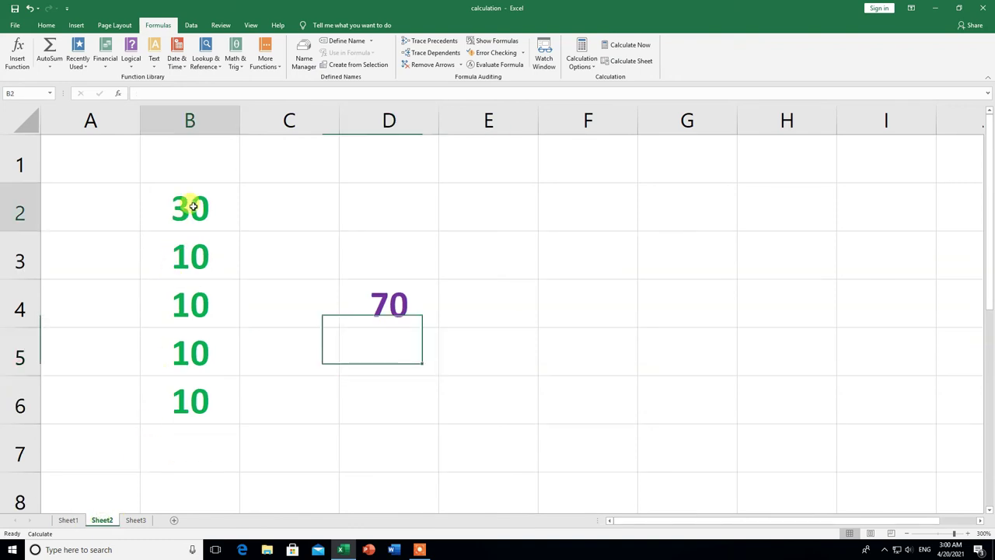
{"action": "type", "text": "40"}
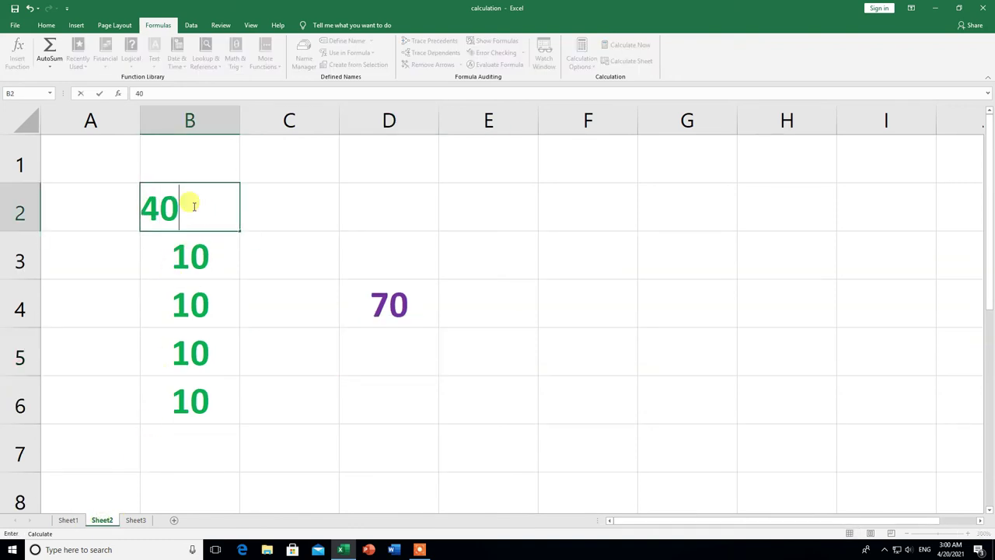
{"action": "key", "text": "Return"}
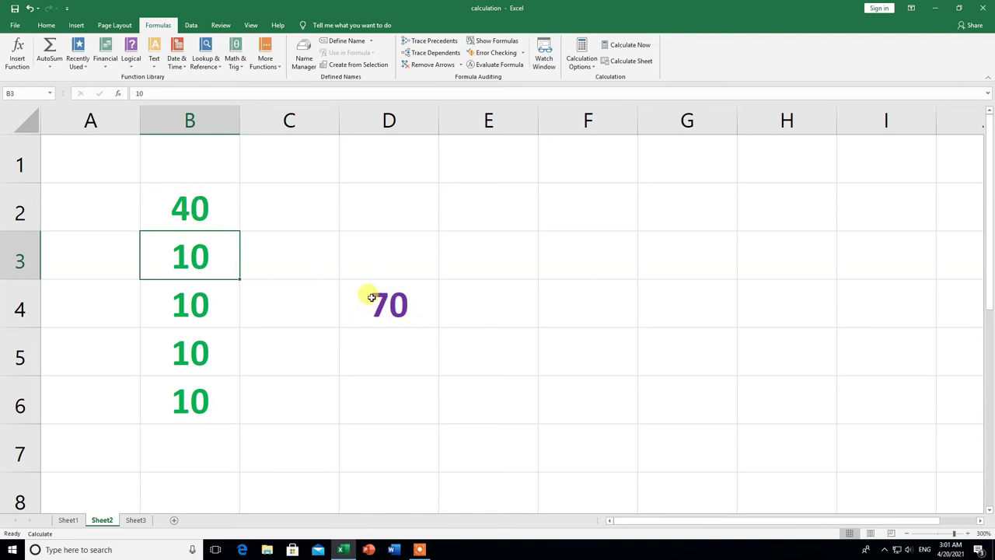
Step: Set Sheet3's B2 to 40, then confirm the Sheet2 and Sheet1 D4 totals still read 70
{"action": "left_click", "coordinate": [141, 522]}
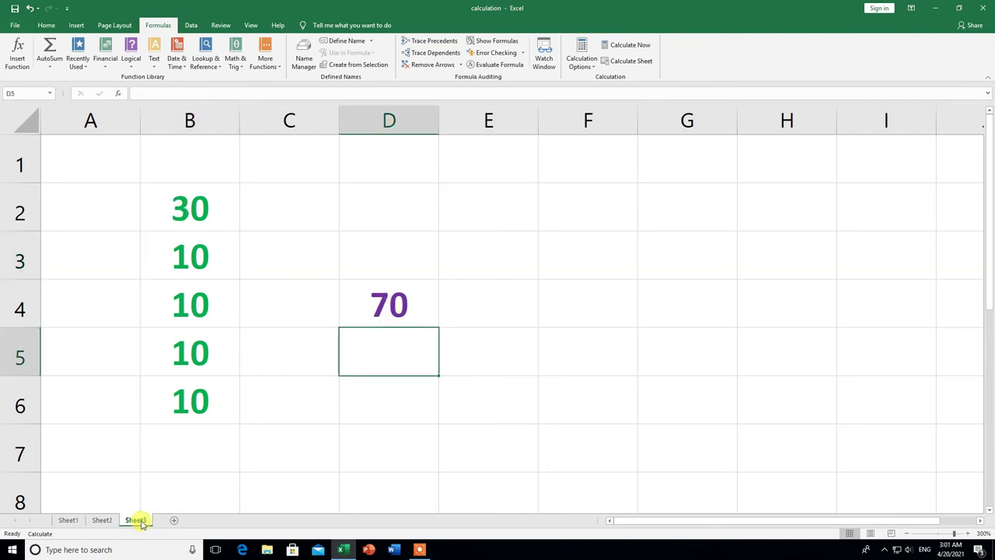
{"action": "left_click", "coordinate": [190, 222]}
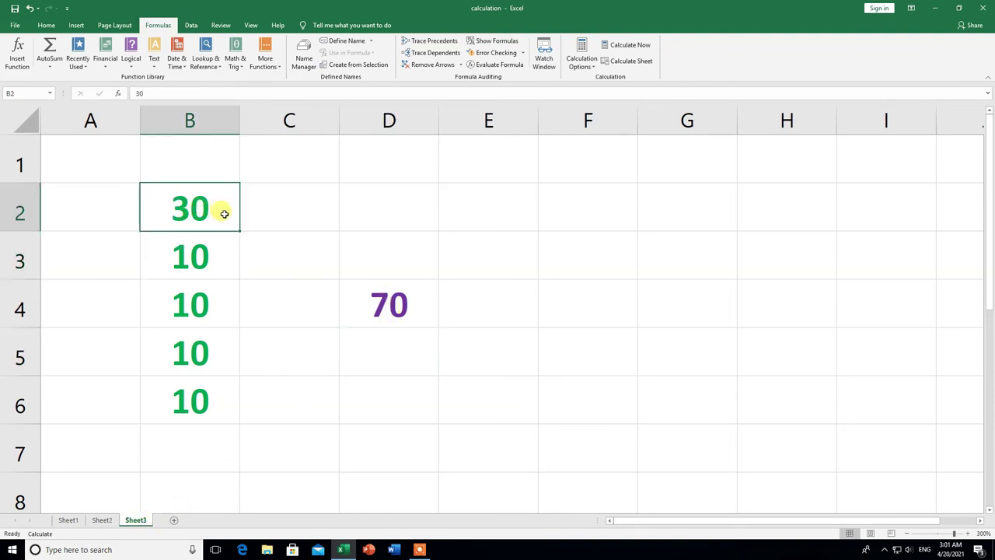
{"action": "key", "text": "F2"}
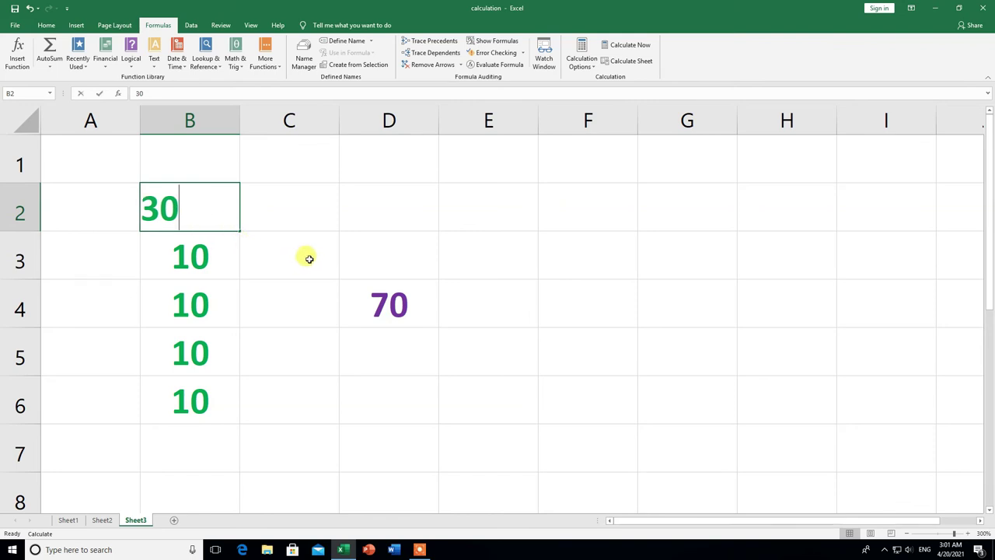
{"action": "key", "text": "BackSpace"}
{"action": "key", "text": "BackSpace"}
{"action": "type", "text": "40"}
{"action": "key", "text": "Return"}
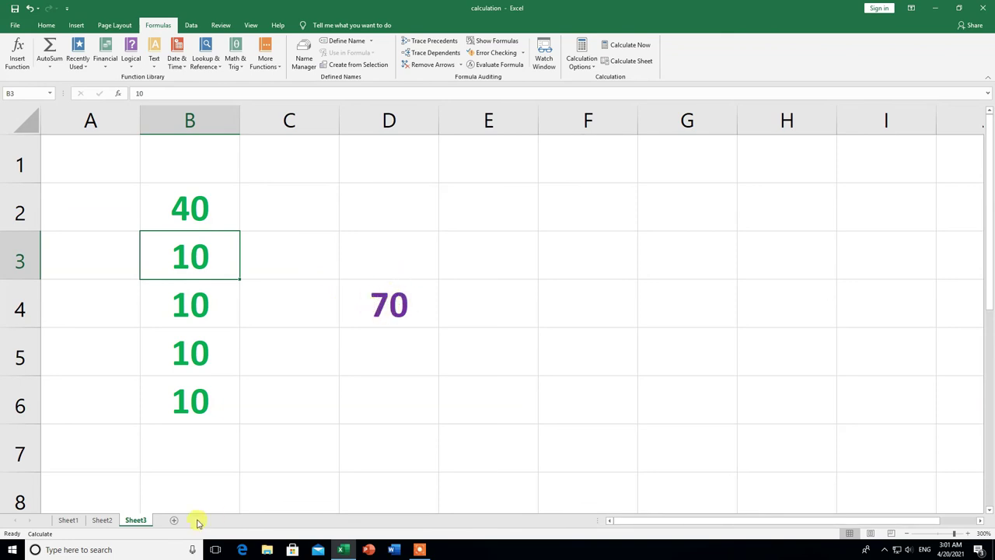
{"action": "left_click", "coordinate": [107, 520]}
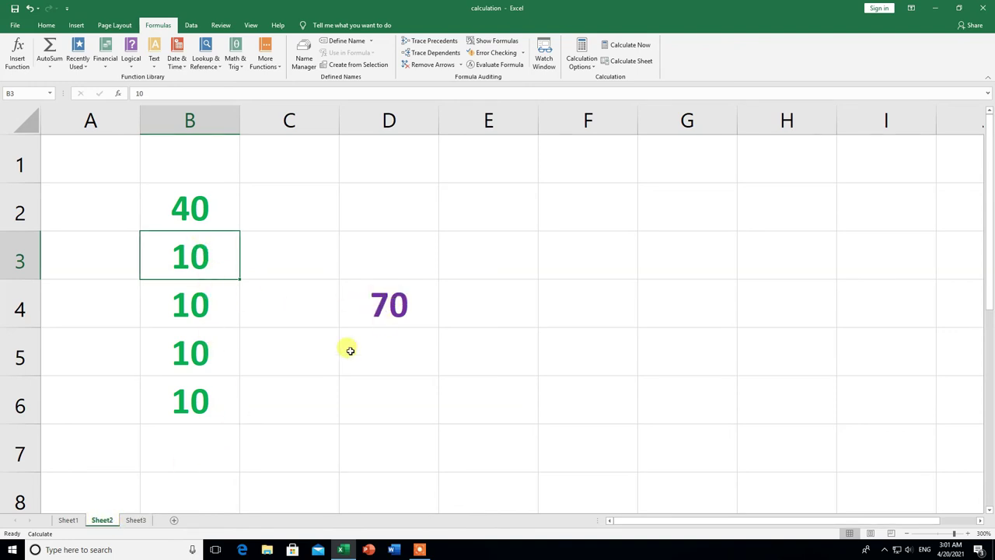
{"action": "left_click", "coordinate": [70, 520]}
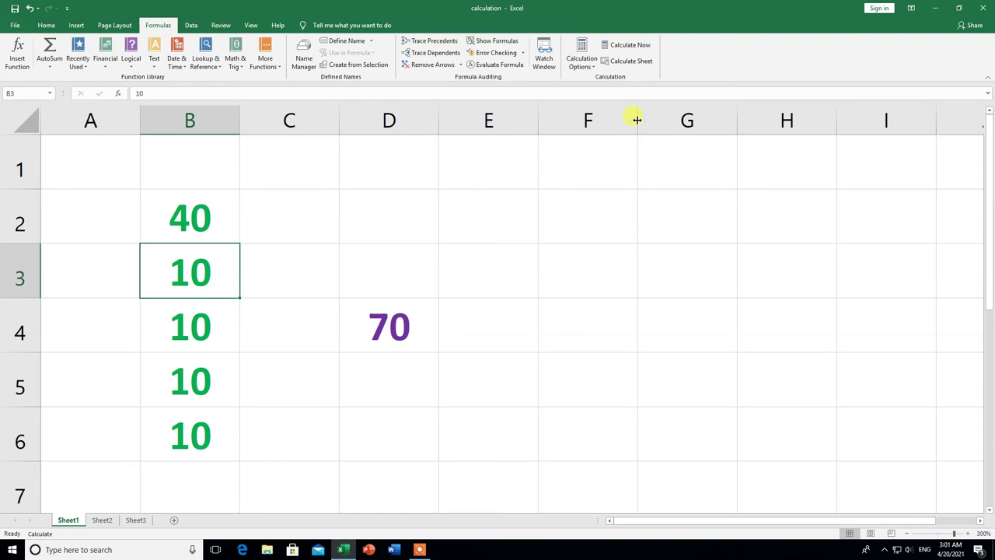
Step: Run Calculate Now and confirm D4 reads 80 on Sheet2 and Sheet3
{"action": "left_click", "coordinate": [622, 46]}
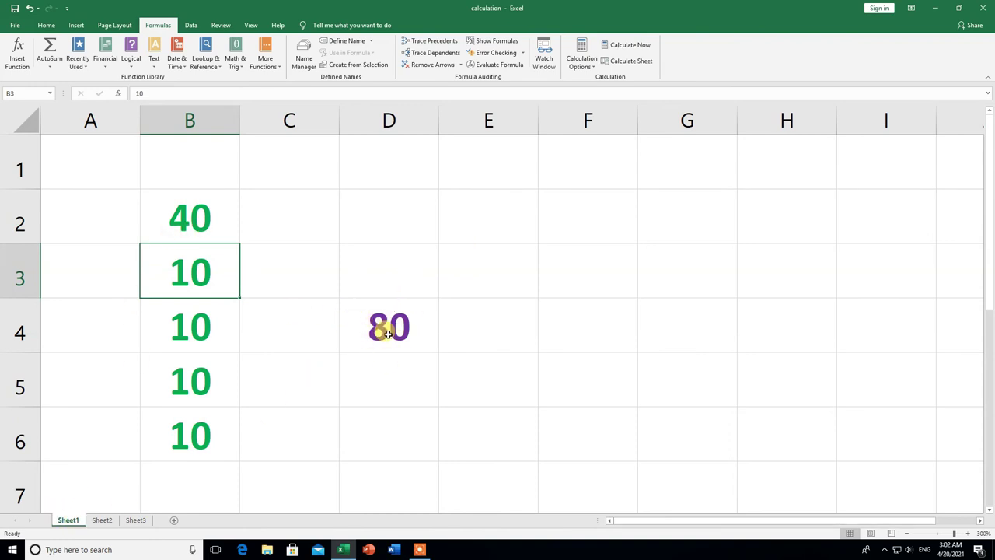
{"action": "left_click", "coordinate": [108, 523]}
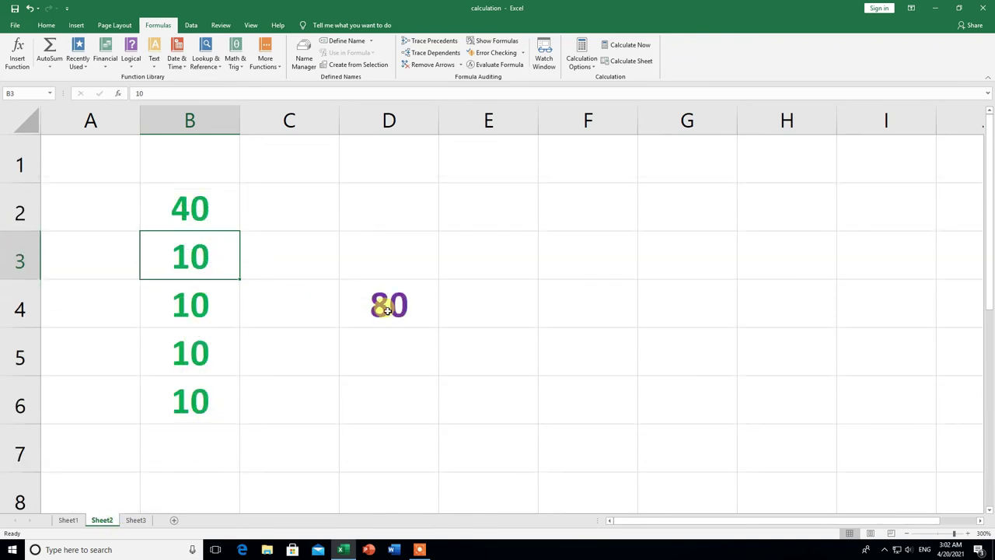
{"action": "left_click", "coordinate": [139, 521]}
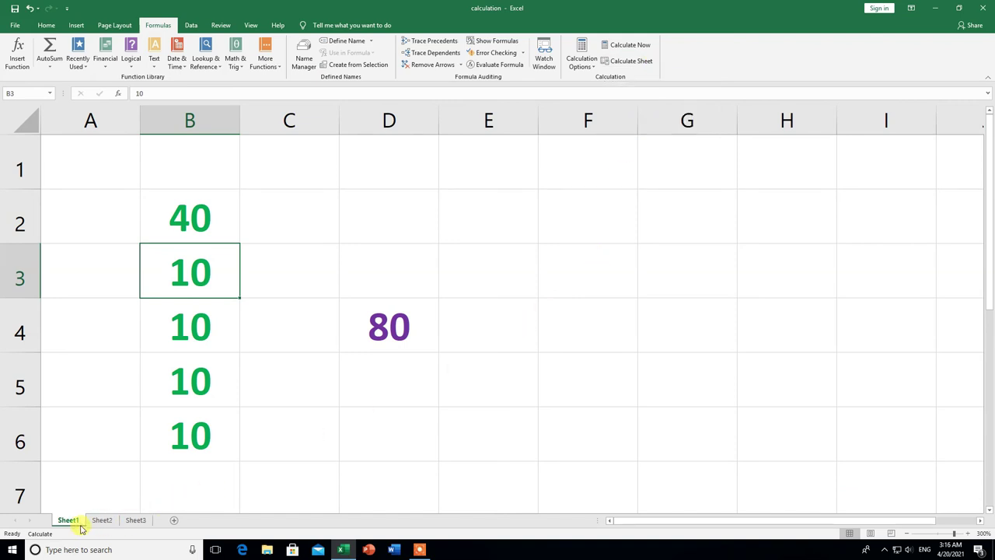
Step: Enter 50 in B2 on Sheet1 and Sheet2, leaving D4 at 80
{"action": "left_click", "coordinate": [210, 206]}
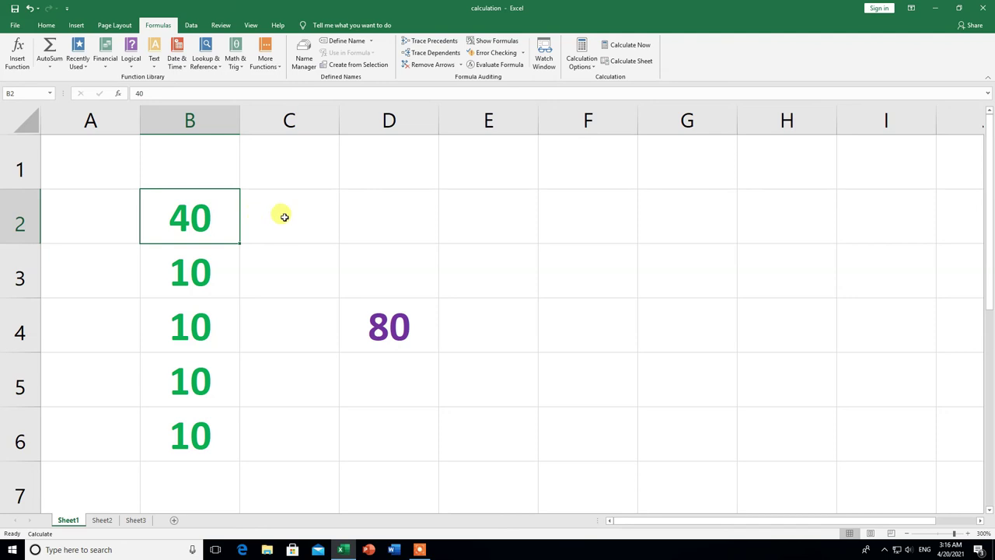
{"action": "type", "text": "50"}
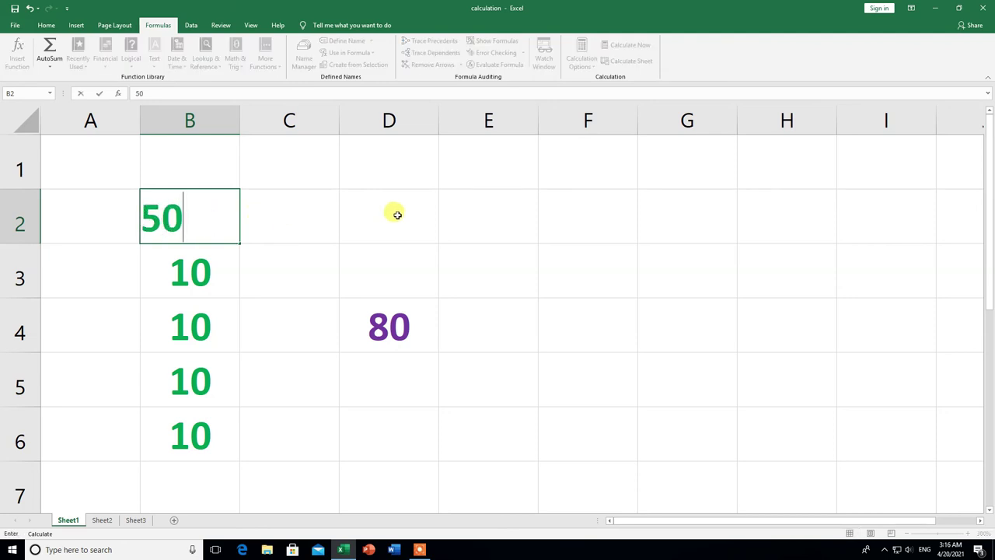
{"action": "key", "text": "ctrl+Return"}
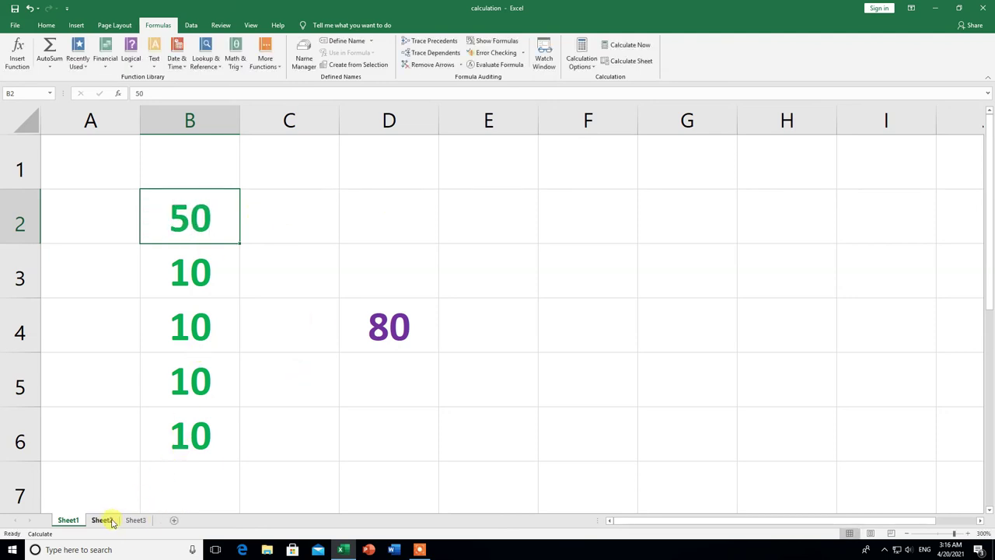
{"action": "left_click", "coordinate": [102, 519]}
{"action": "left_click", "coordinate": [225, 216]}
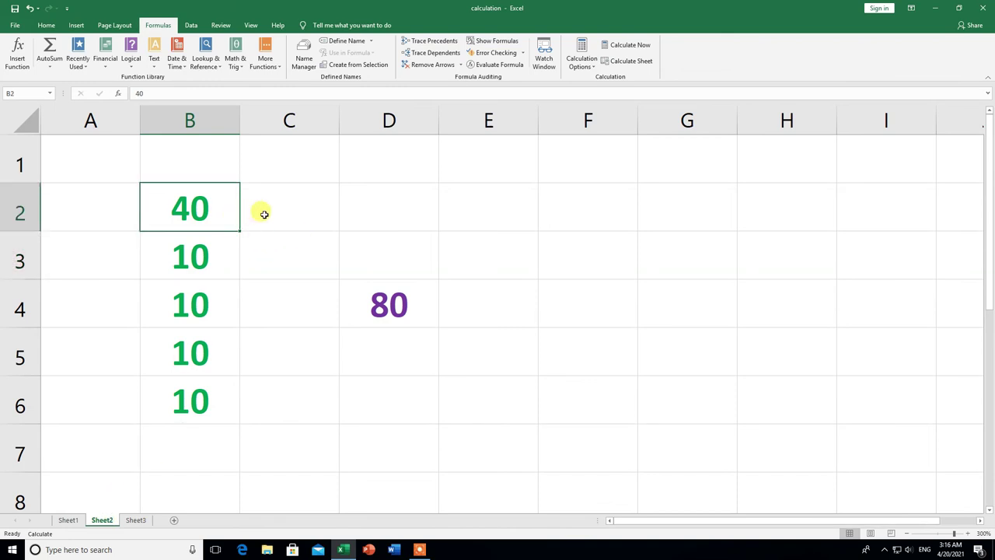
{"action": "type", "text": "50"}
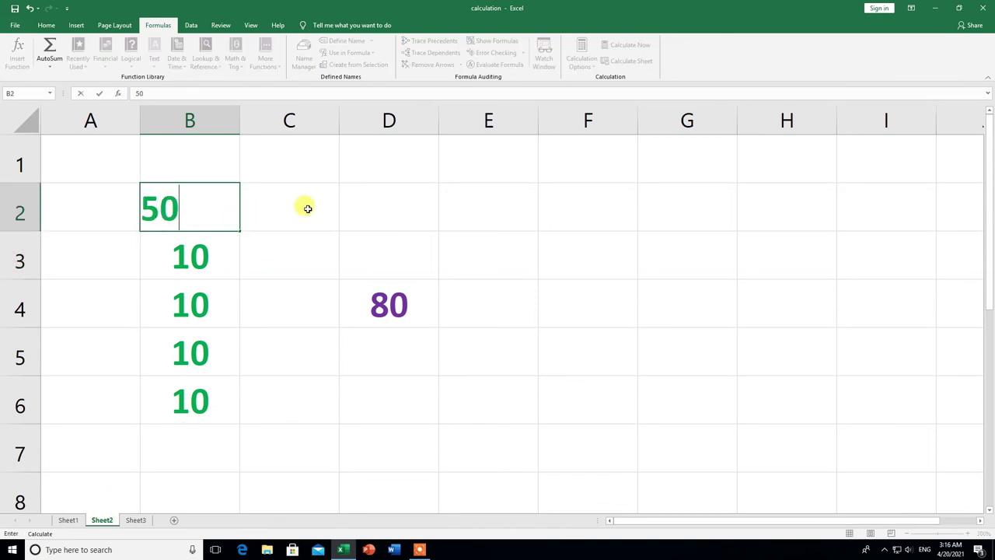
{"action": "key", "text": "Return"}
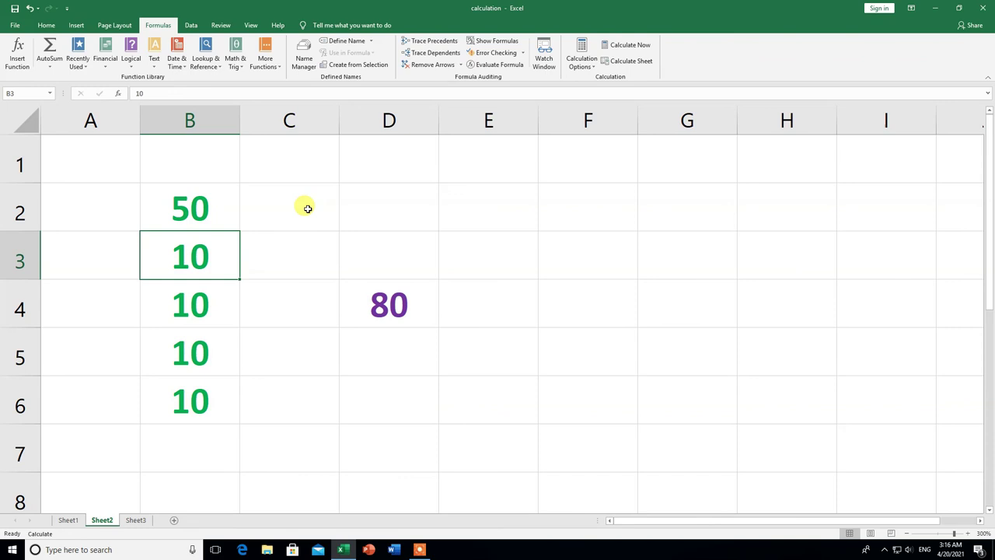
Step: Enter 50 in Sheet3's B2 and return to Sheet1, where D4 still reads 80
{"action": "left_click", "coordinate": [141, 520]}
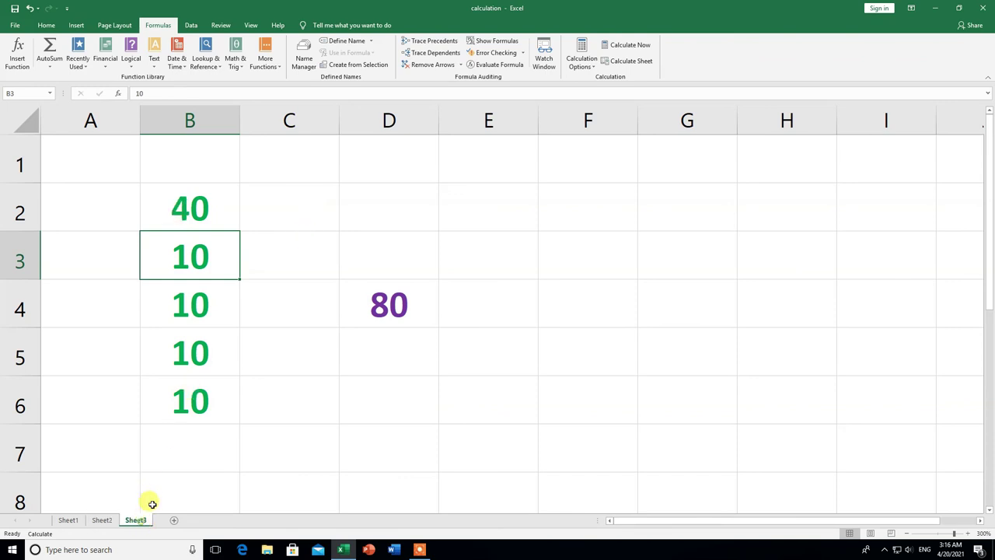
{"action": "key", "text": "Up"}
{"action": "type", "text": "50"}
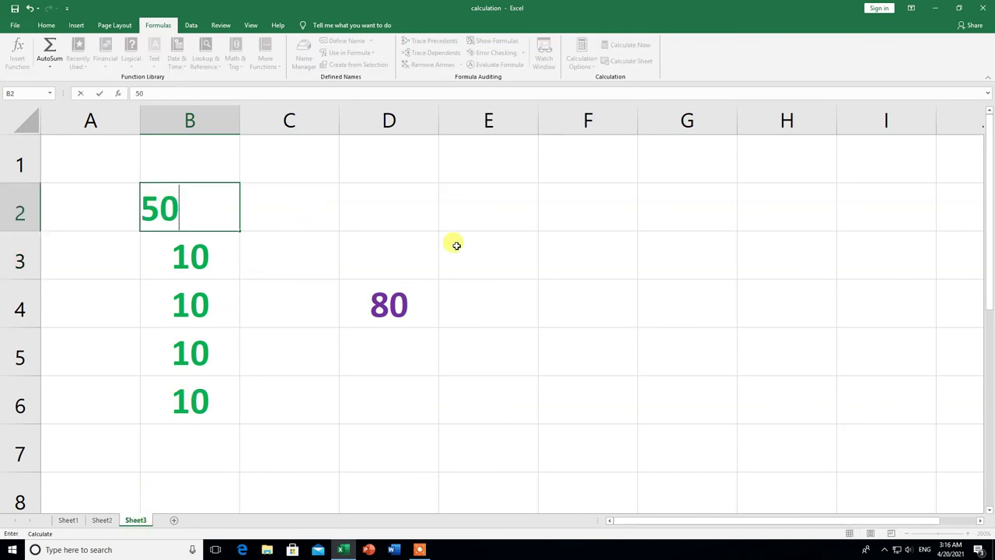
{"action": "key", "text": "Return"}
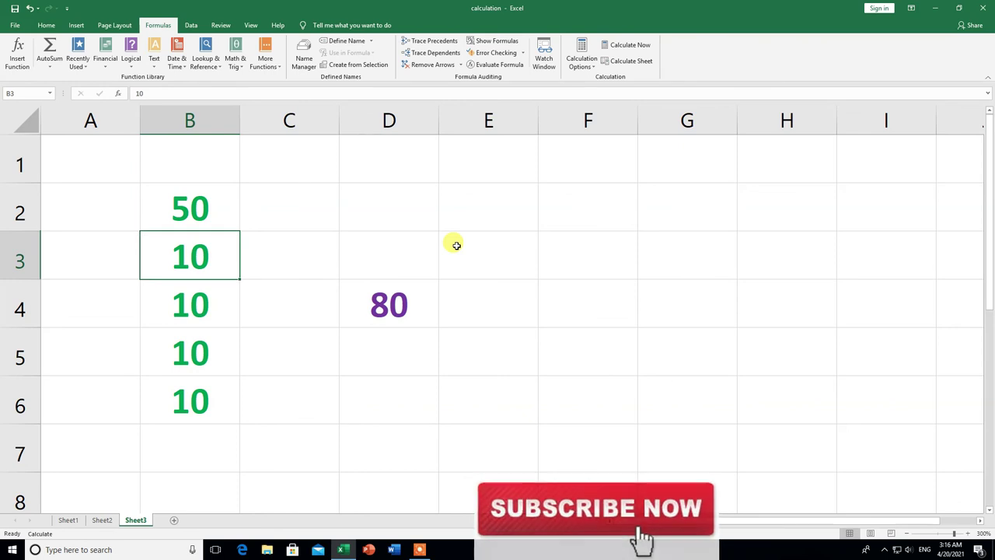
{"action": "left_click", "coordinate": [69, 520]}
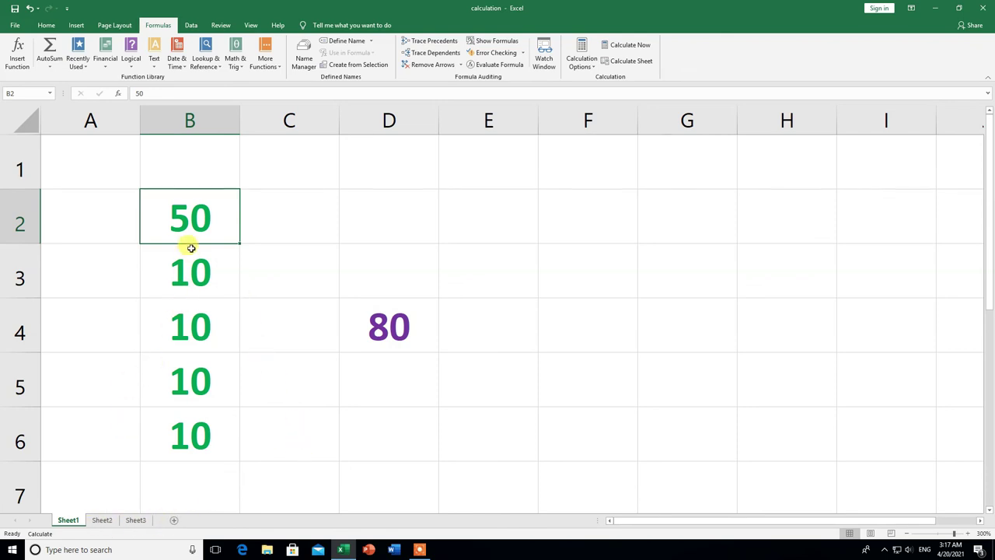
Step: Run Calculate Sheet on Sheet1 so D4 becomes 90, then confirm Sheet2 and Sheet3 still total 80
{"action": "left_click", "coordinate": [634, 62]}
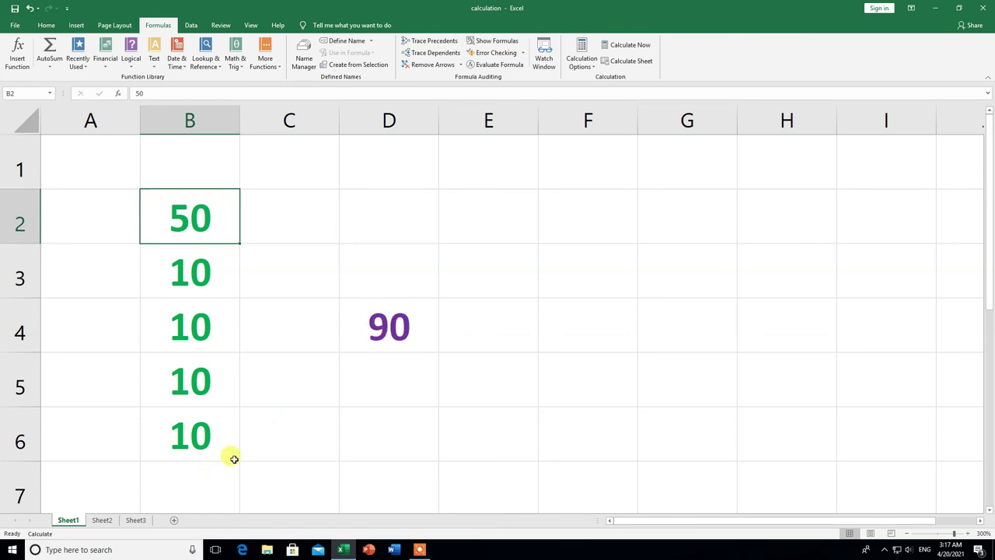
{"action": "left_click", "coordinate": [105, 520]}
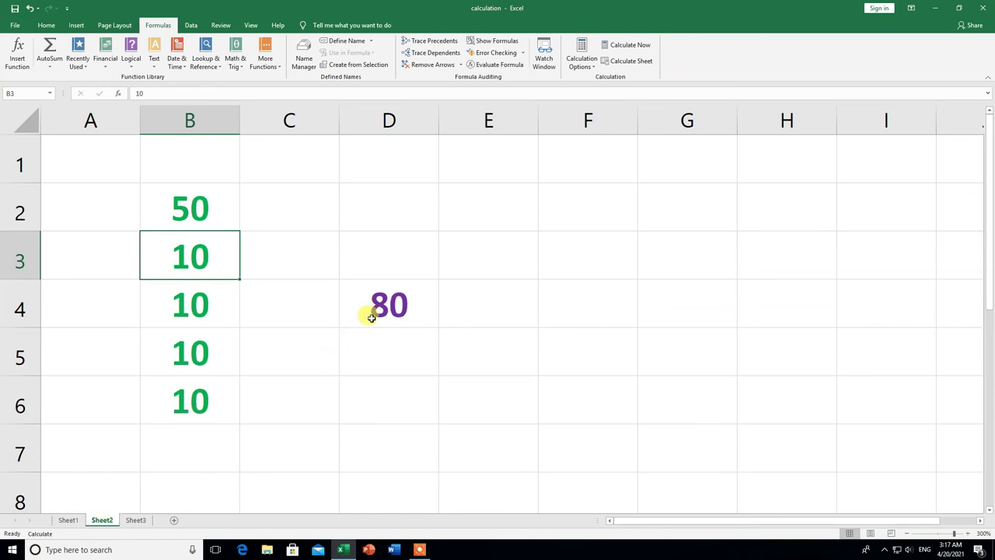
{"action": "left_click", "coordinate": [136, 521]}
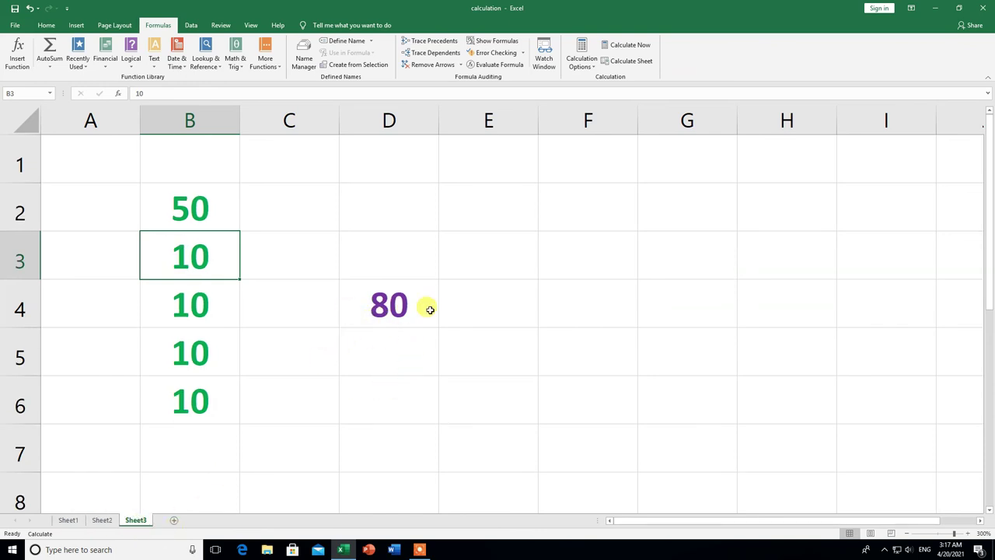